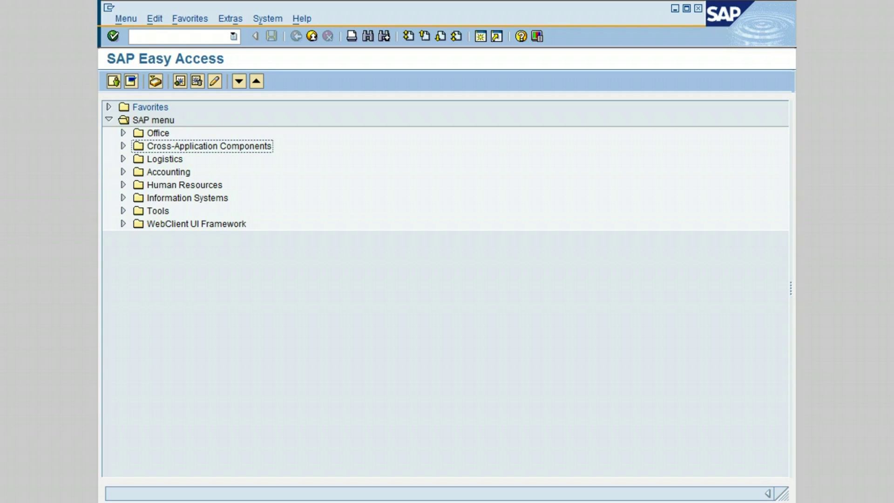
Start invoice entry with the transaction command /NMIRO, and return to the SAP Easy Access screen.
left_click(158, 35)
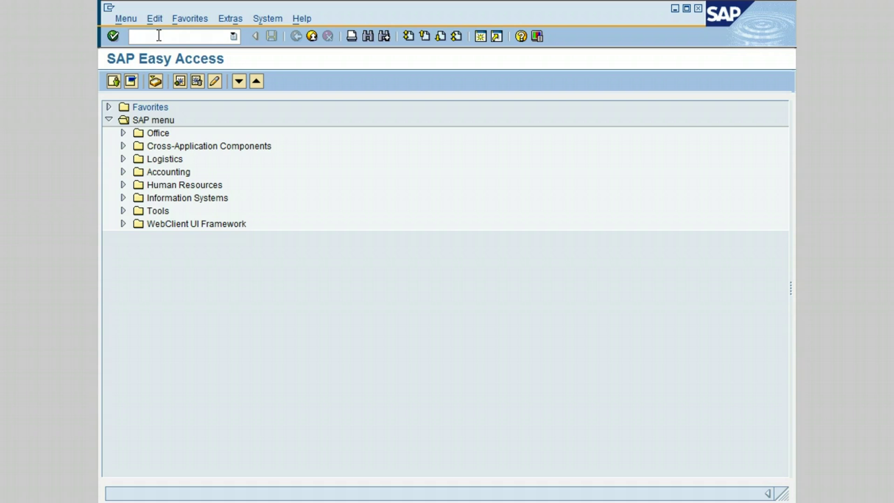
type("/")
type("NMIRO")
key("Return")
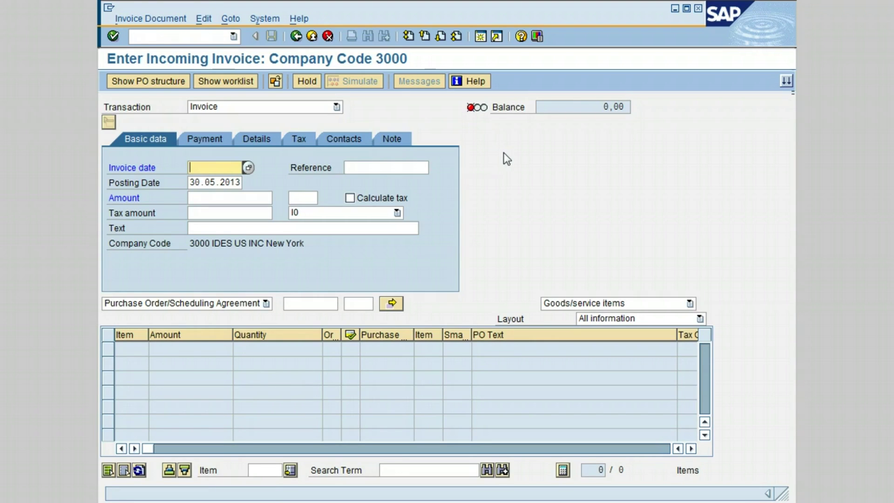
left_click(297, 36)
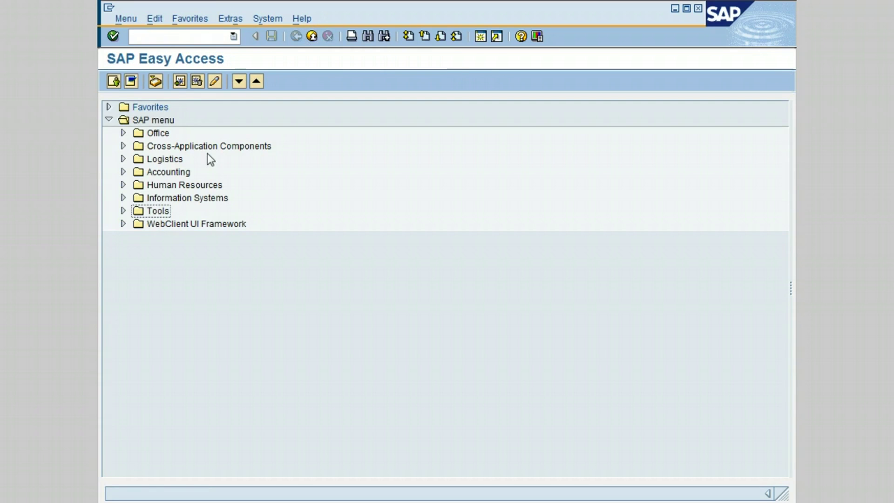
Open MIRO - Logistics Invoice Verification from the purchase order follow-on functions of Materials Management purchasing in Logistics.
left_click(123, 159)
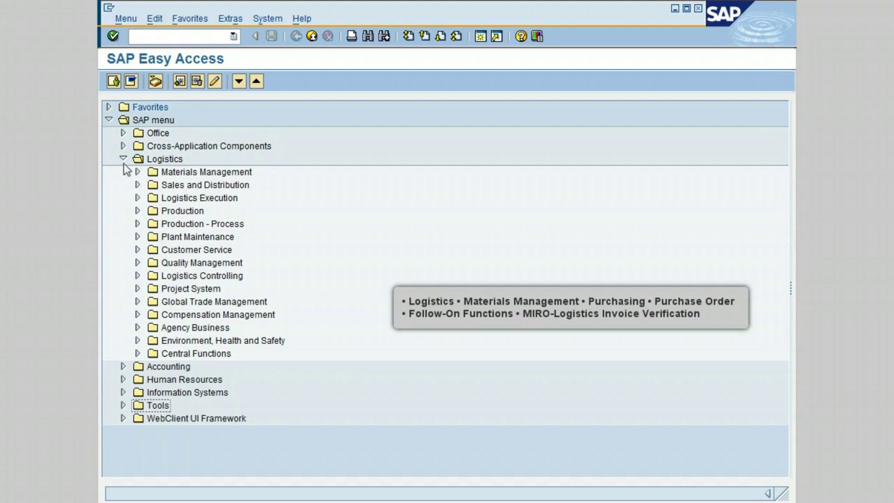
left_click(137, 172)
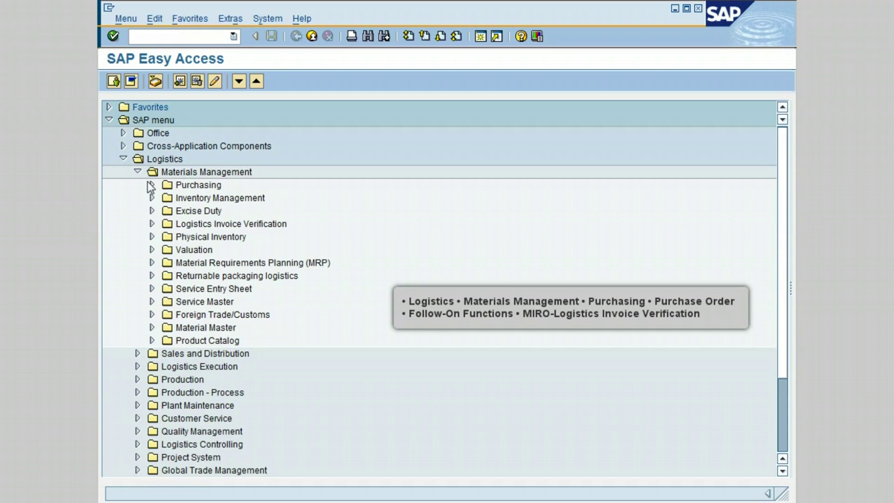
left_click(151, 185)
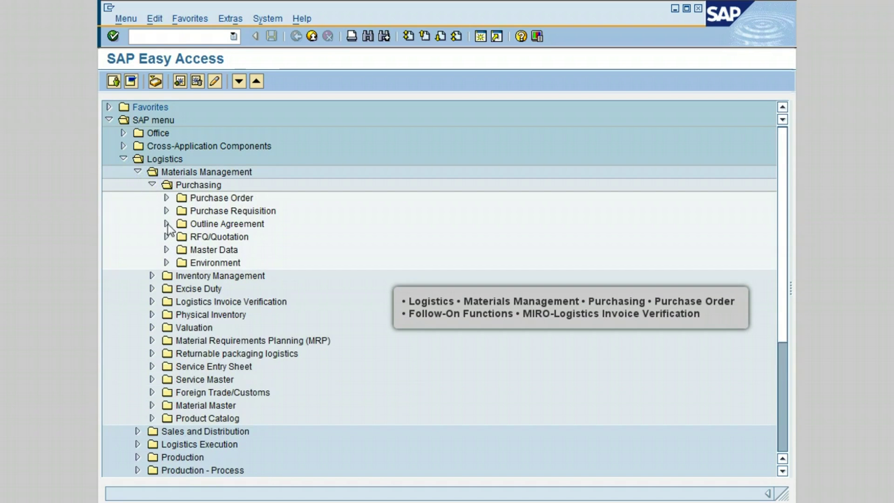
left_click(166, 198)
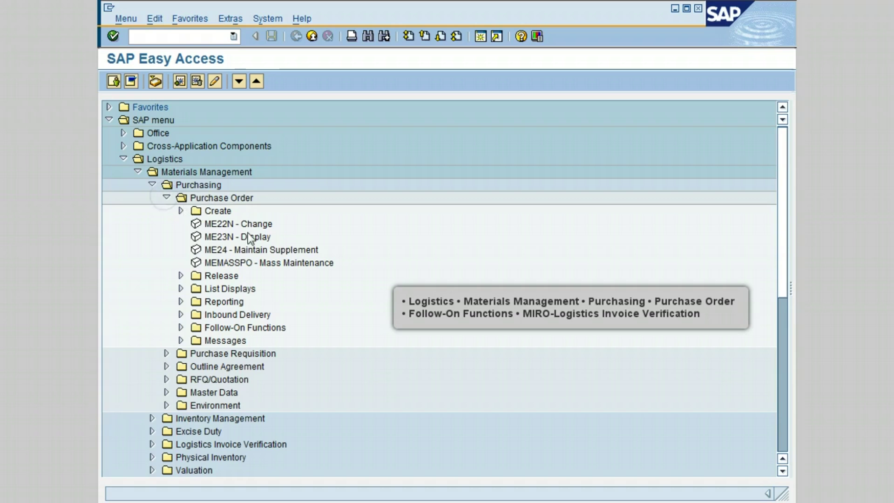
left_click(181, 328)
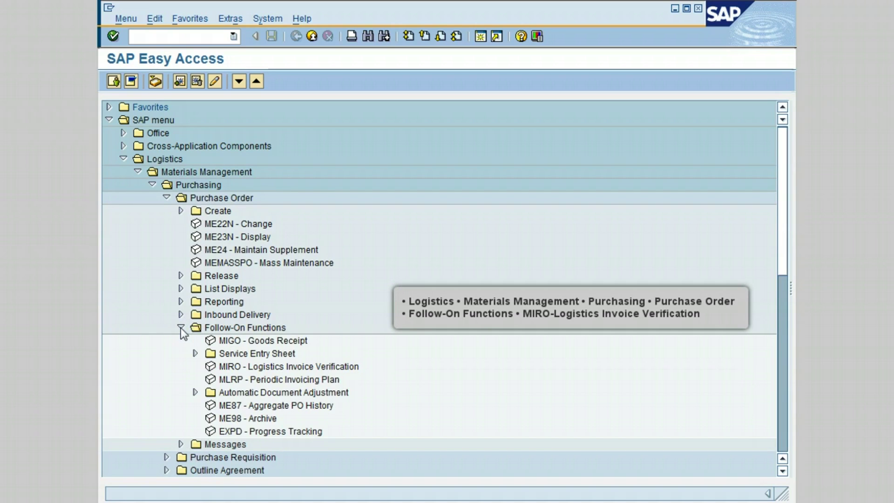
double_click(273, 369)
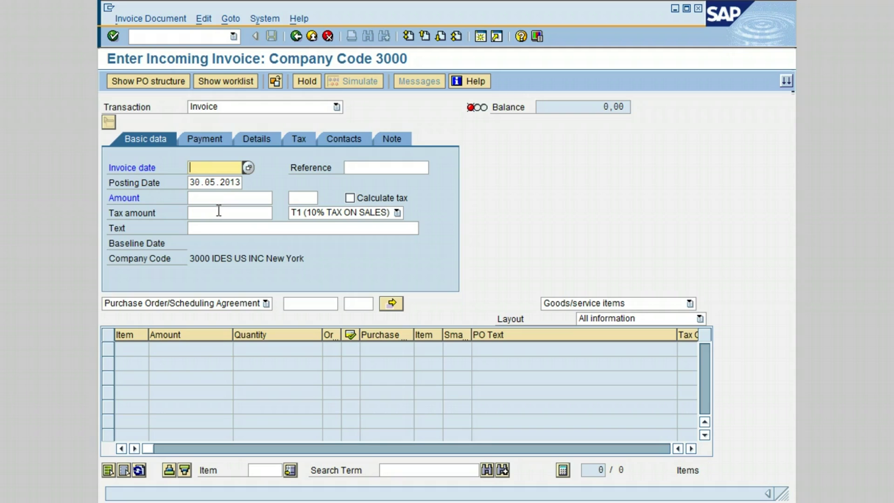
Set the invoice date to 31.05.2013 and the reference to MK001 in the basic data.
left_click(213, 166)
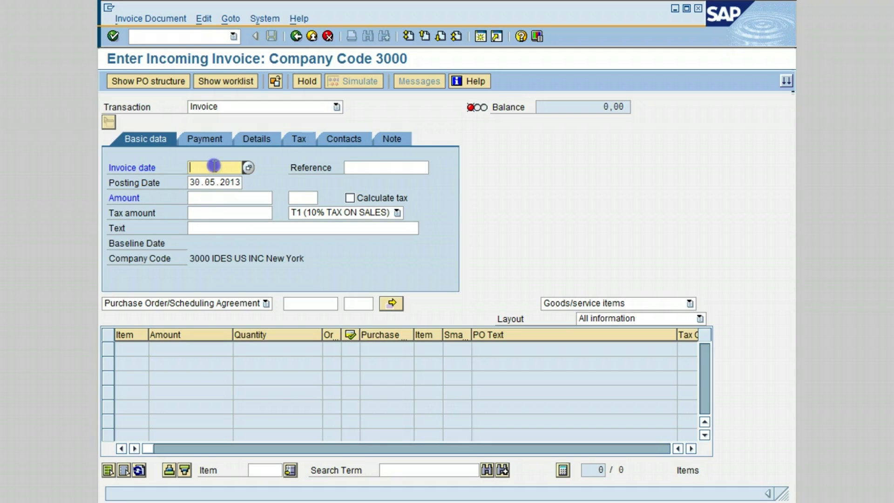
left_click(248, 167)
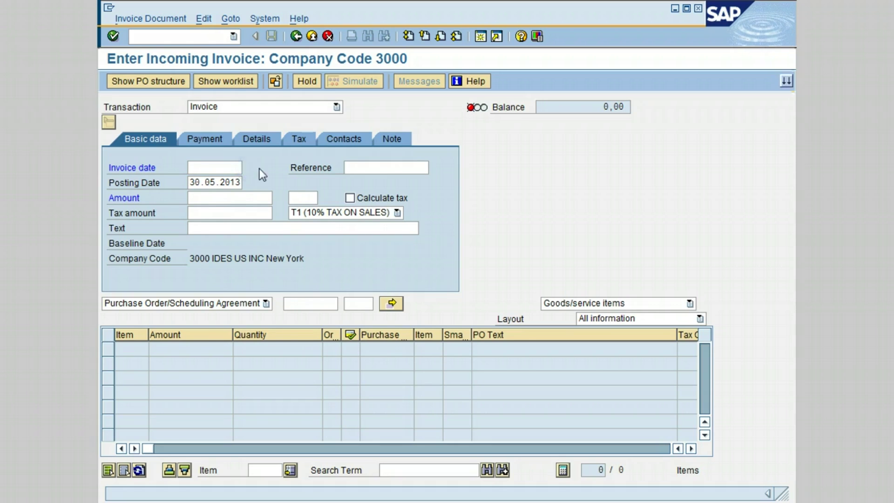
double_click(341, 286)
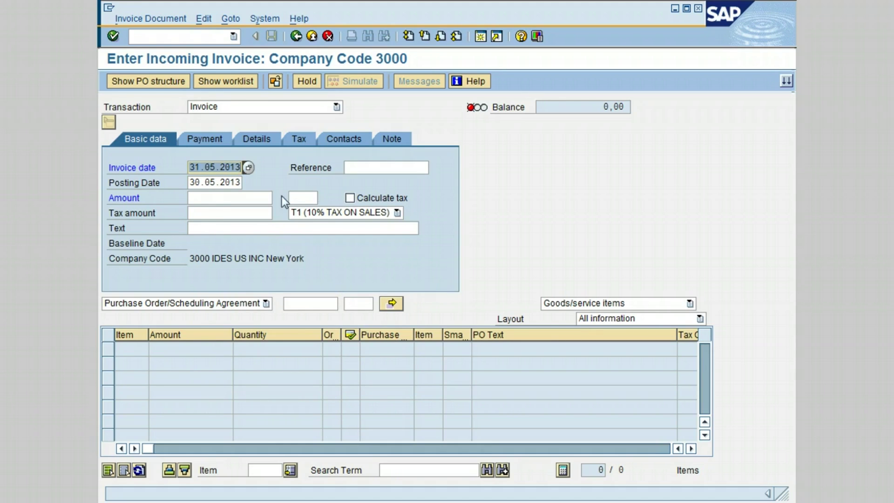
left_click(361, 168)
type("M")
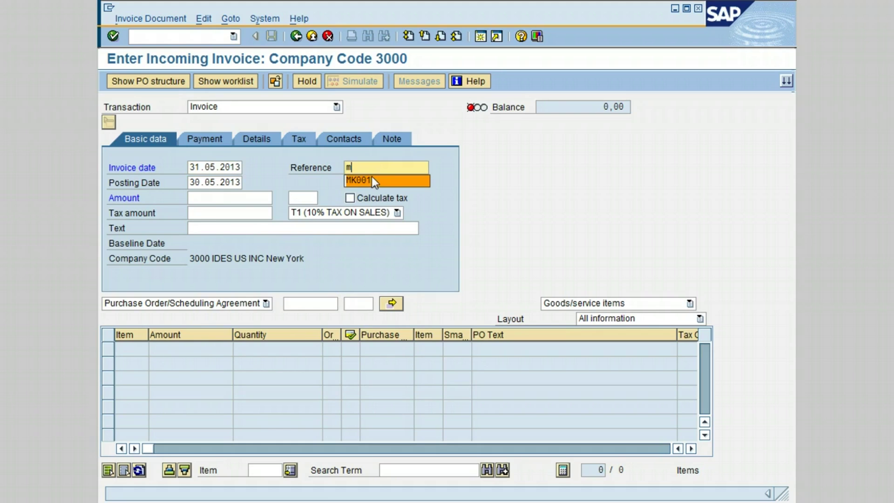
left_click(373, 183)
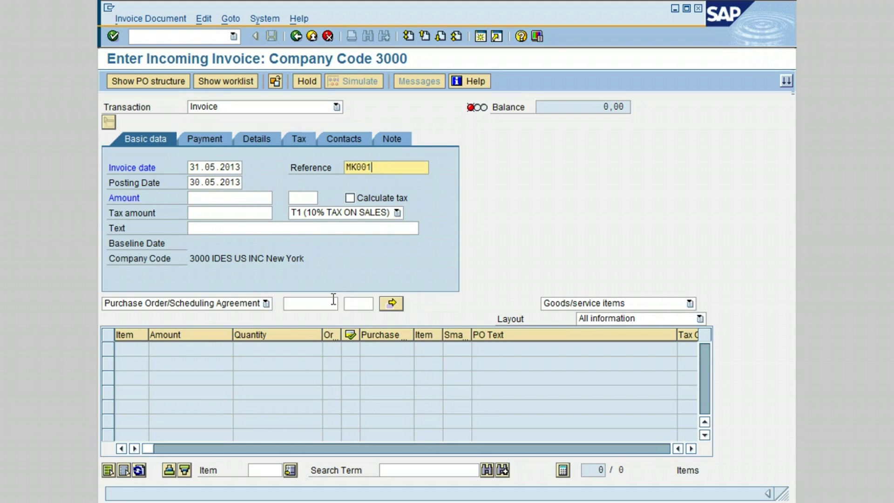
Load the first suggested purchase order starting with 45 into the invoice, and correct the invoice date to 30.05.2013.
left_click(309, 305)
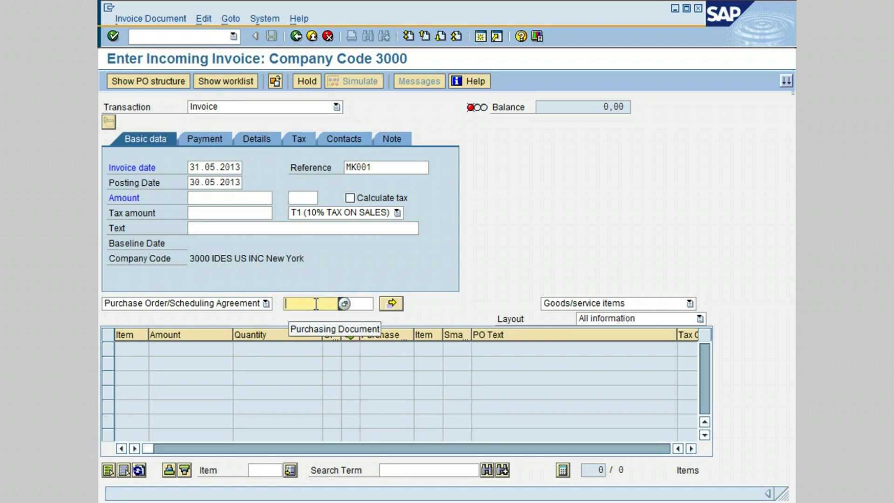
type("45")
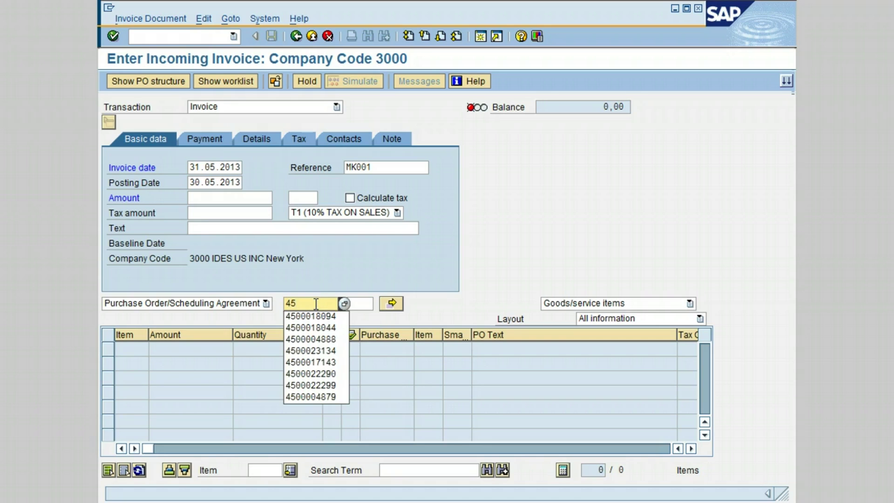
left_click(342, 316)
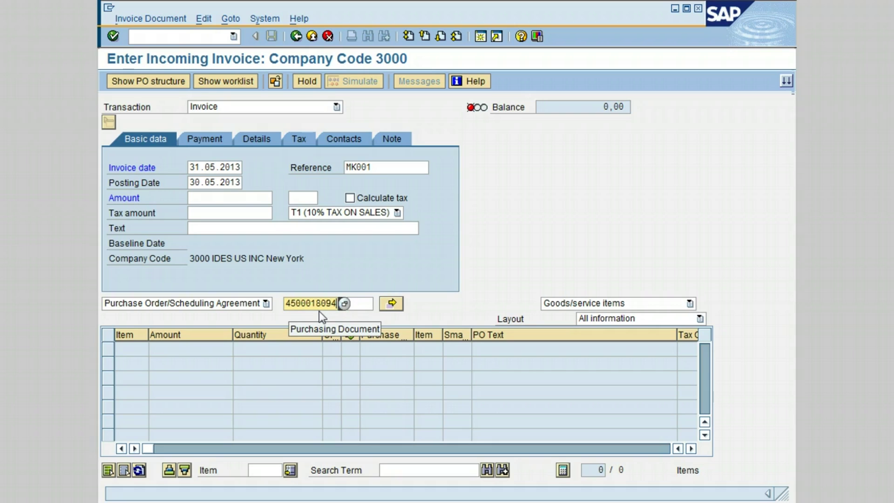
left_click(328, 303)
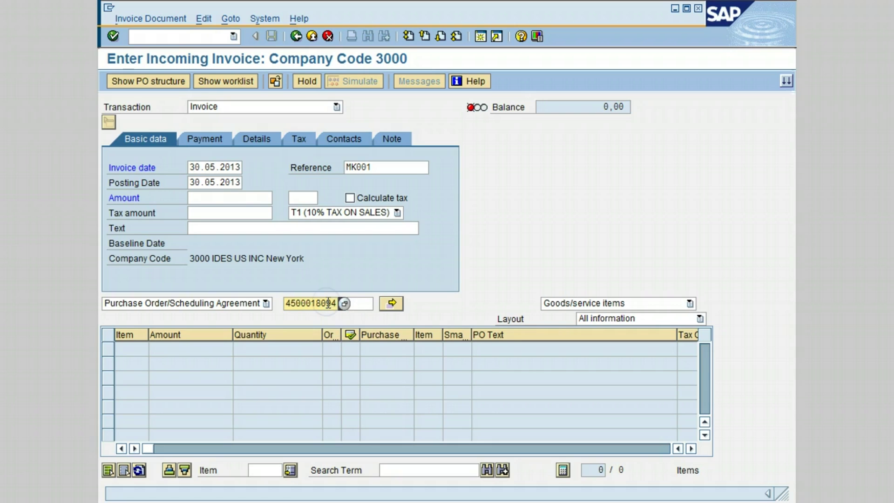
key("Return")
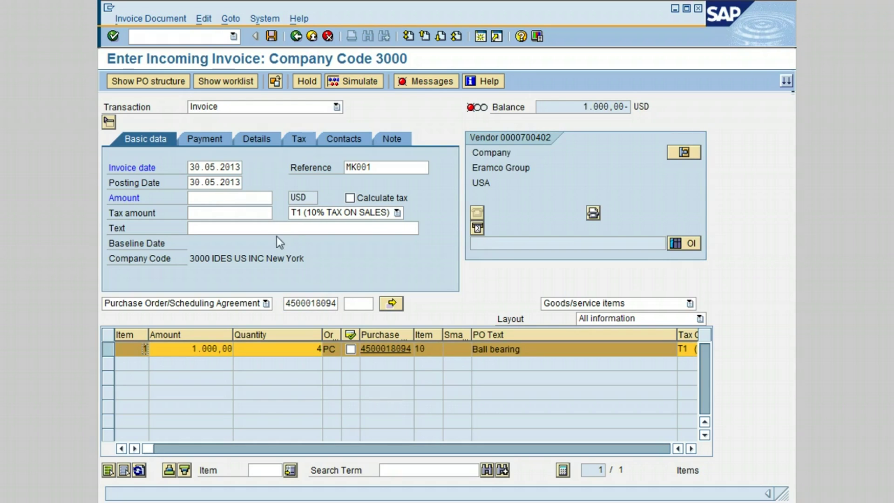
Enter an invoice amount of 1000 USD with tax calculation enabled, and confirm the basic data.
left_click(220, 196)
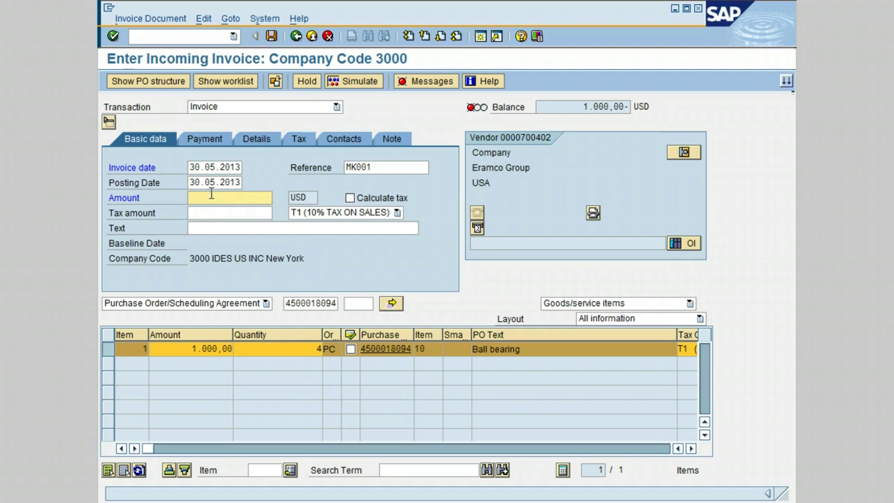
type("1000")
left_click(215, 212)
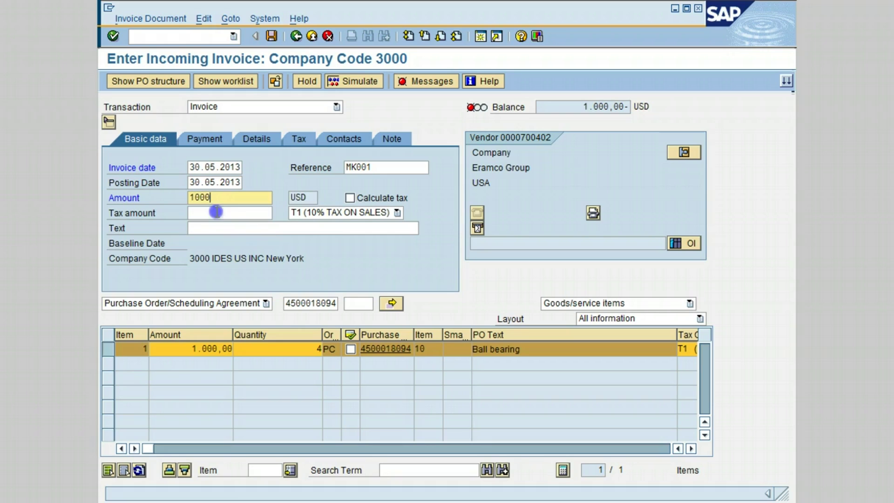
left_click(350, 197)
key("Return")
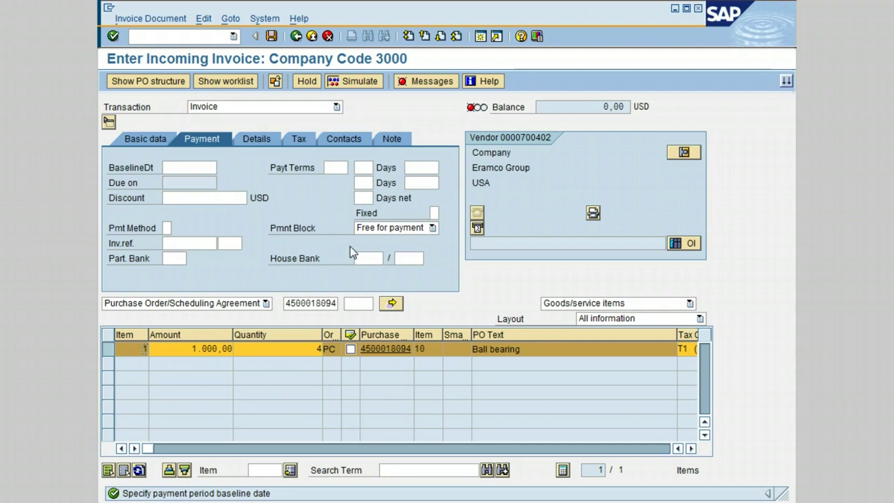
Set the payment baseline date to 30.05.2013 from the calendar.
left_click(220, 169)
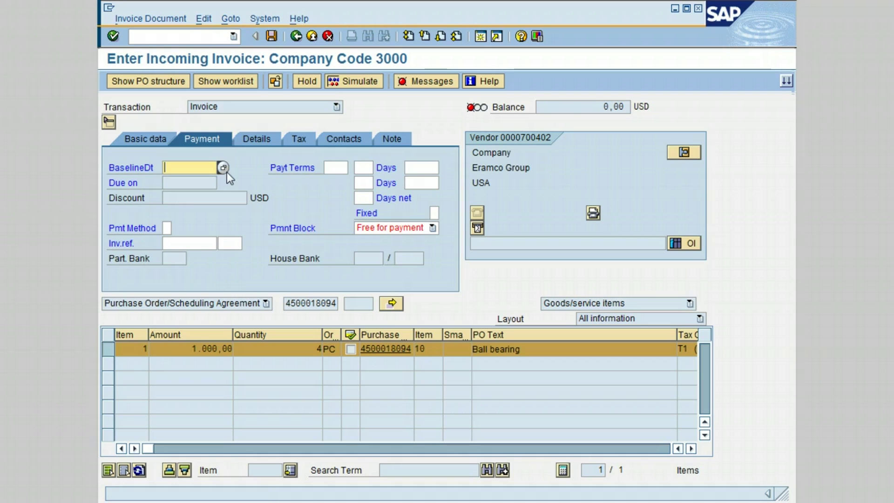
left_click(224, 167)
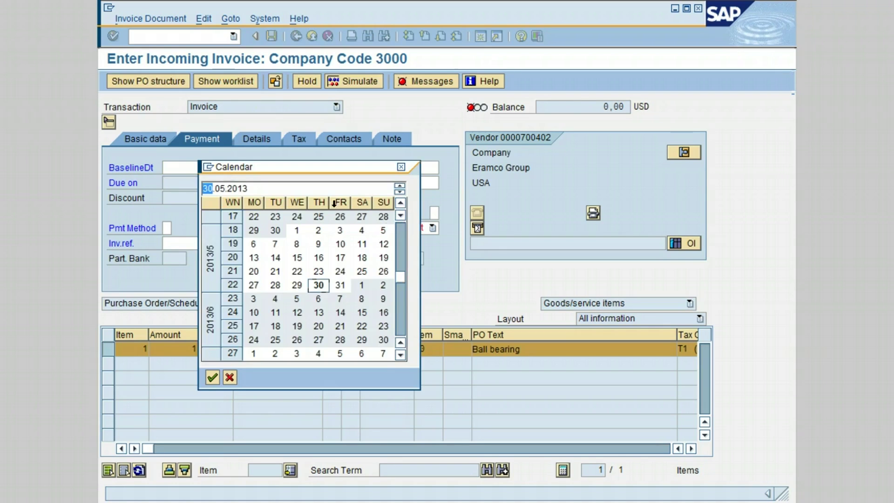
left_click(320, 286)
double_click(319, 285)
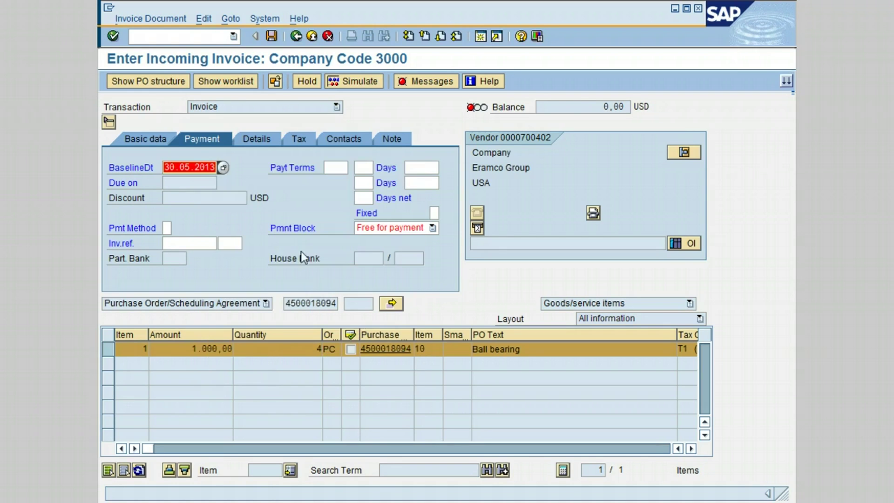
Set the payment terms to 30 days 3 % using the suggested code starting with n, and confirm the payment data.
left_click(344, 167)
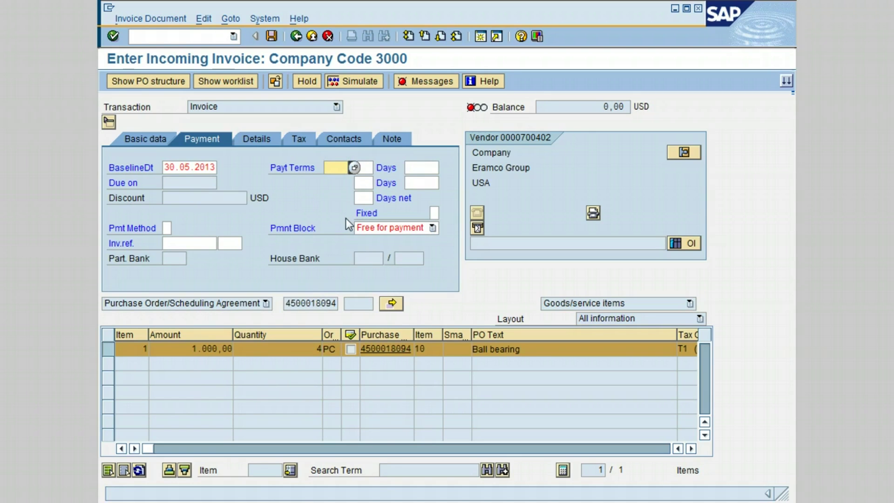
type("n")
left_click(345, 180)
key("Left")
key("Left")
key("Return")
key("Return")
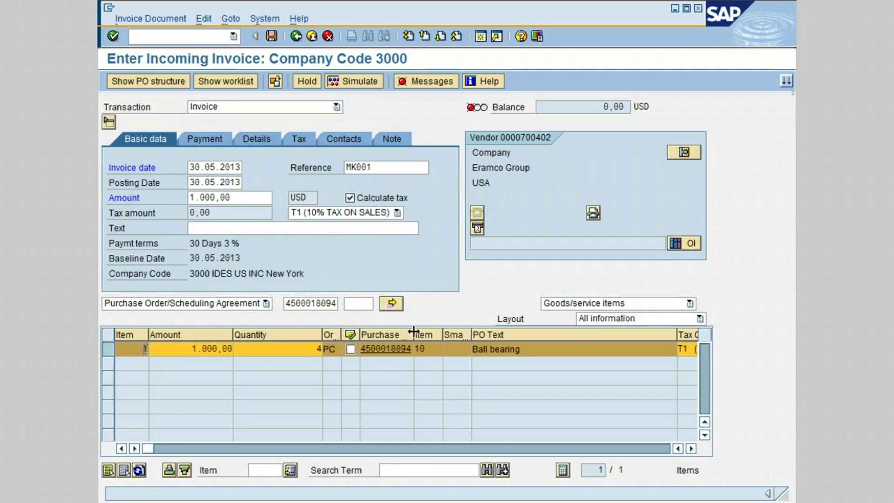
Review the history of the purchase order linked to the ball bearing item, and post the invoice with that item marked as OK.
left_click(394, 348)
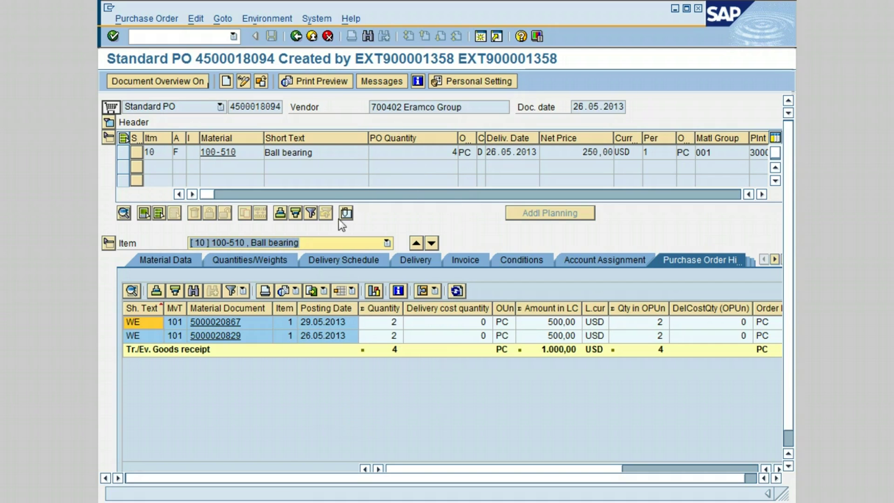
left_click(296, 37)
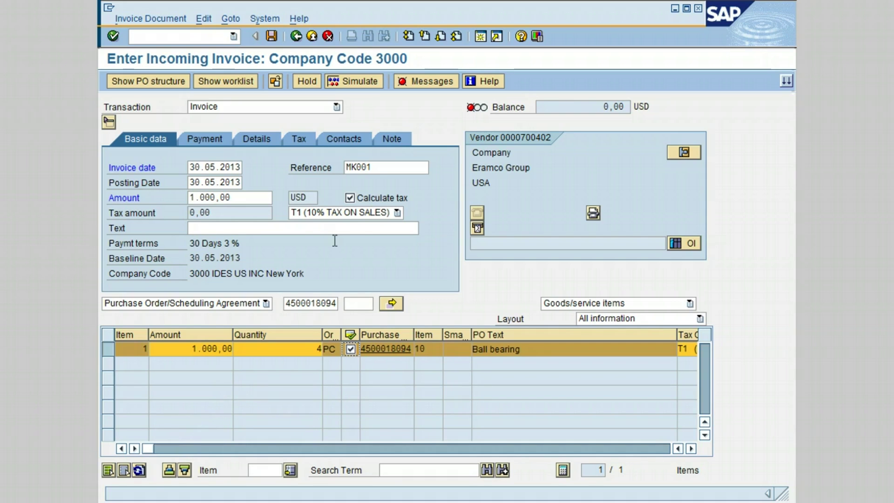
left_click(271, 37)
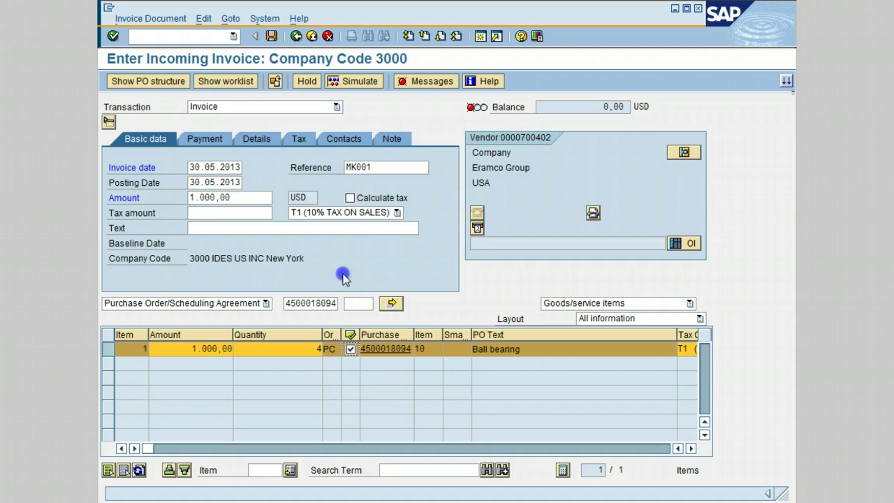
left_click(296, 38)
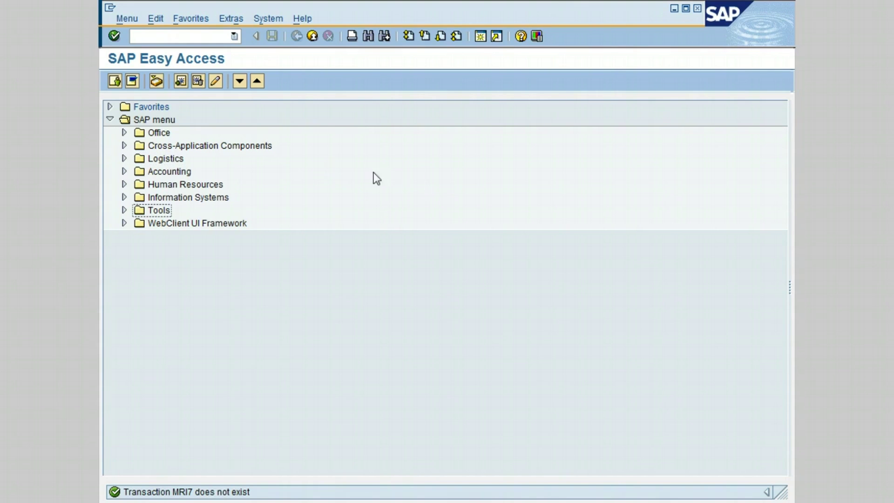
Start invoice parking with the transaction command /NMIR7, and return to the SAP Easy Access screen.
left_click(213, 34)
type("?N")
key("BackSpace")
key("BackSpace")
type("/NMIR7")
key("Return")
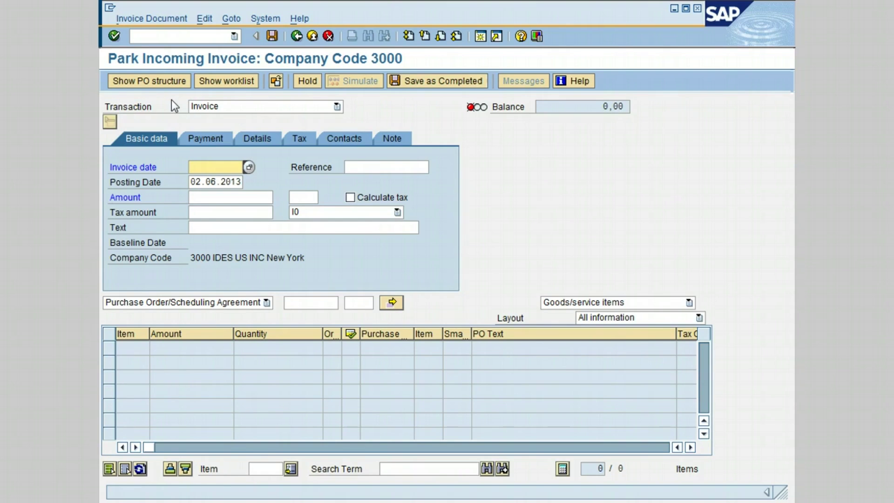
left_click(295, 37)
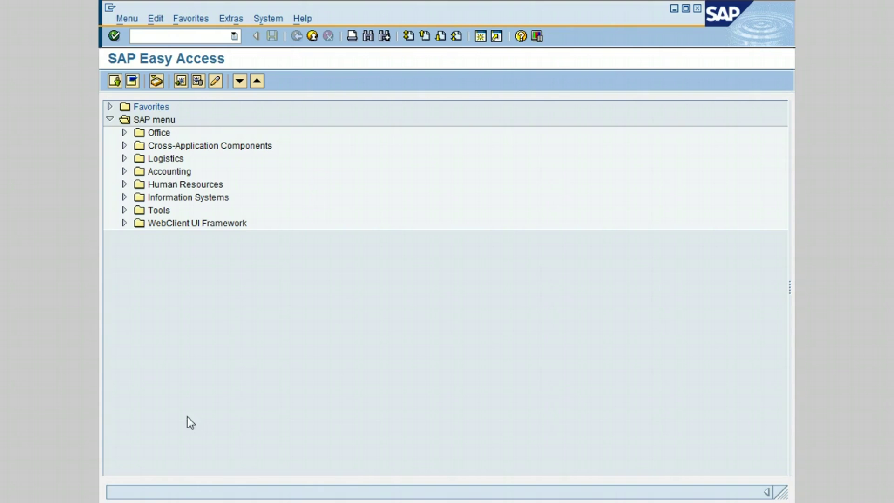
Open the MIR7 - Park Invoice transaction from the Document Entry folder under Materials Management's Logistics Invoice Verification.
left_click(124, 159)
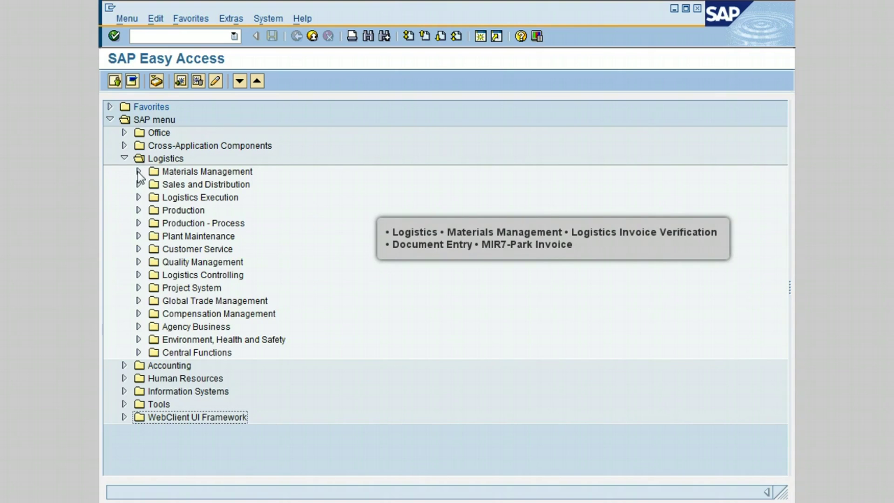
left_click(138, 172)
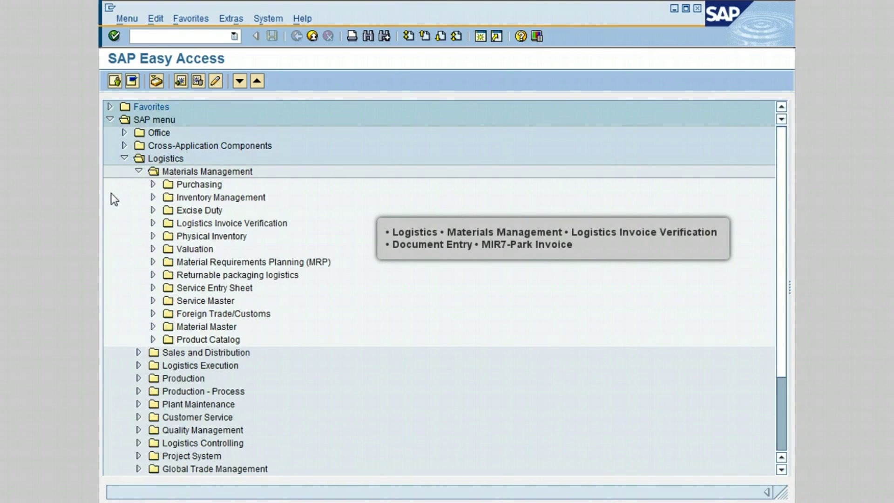
left_click(153, 223)
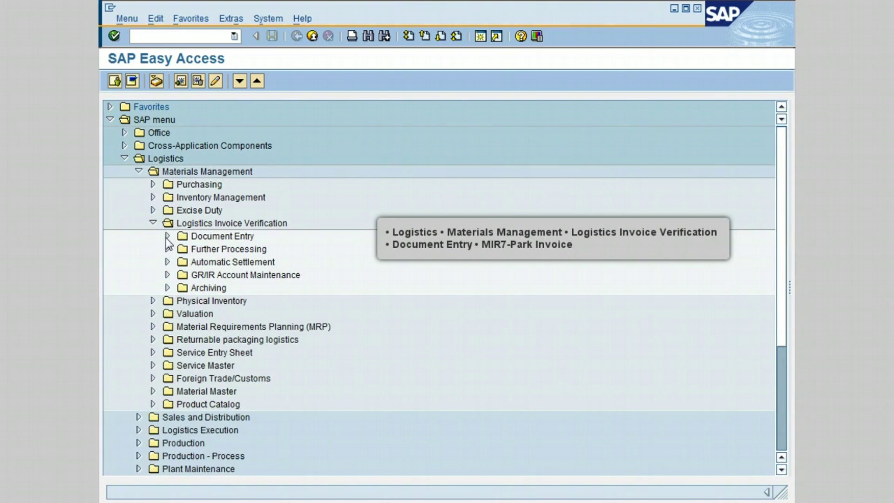
left_click(166, 236)
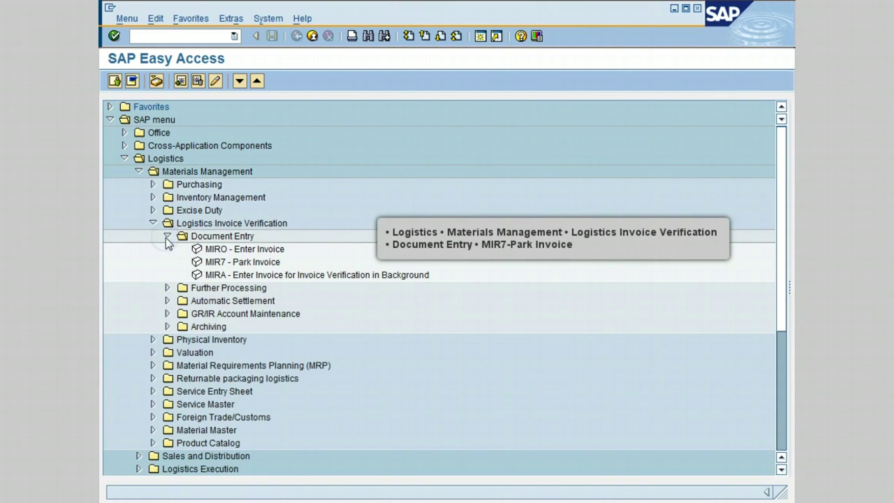
double_click(242, 261)
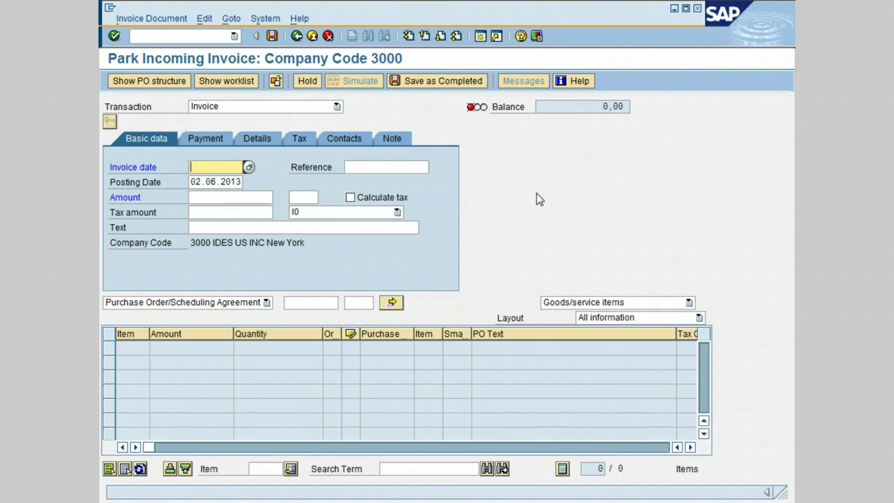
Set the invoice date to 03.06.2013 from the calendar.
key("Return")
left_click(219, 167)
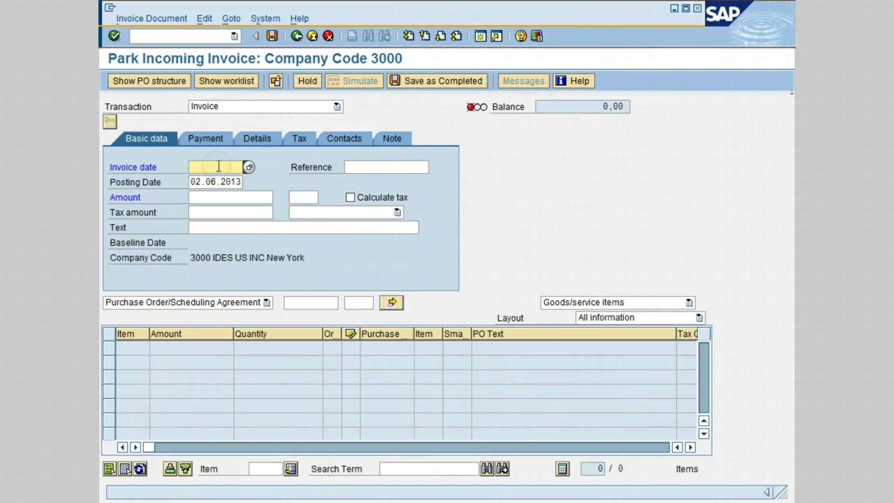
left_click(249, 167)
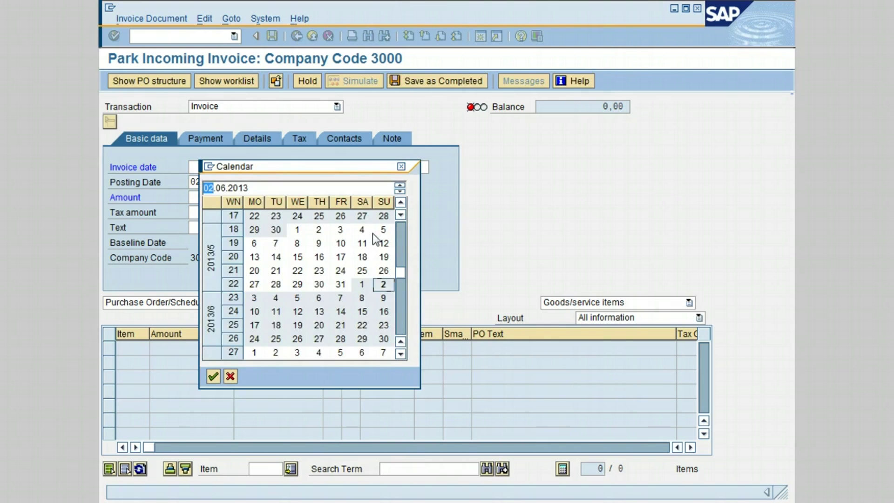
double_click(252, 298)
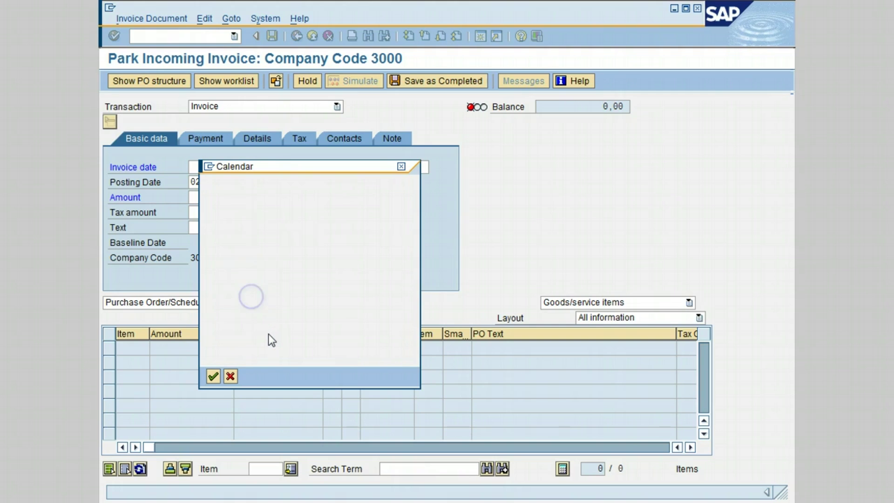
Enter an invoice amount of 800 and confirm it.
left_click(208, 198)
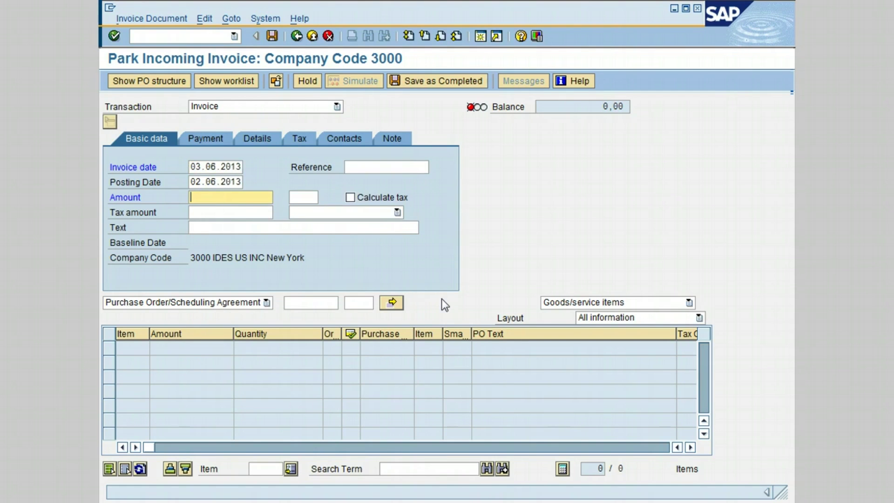
type("800")
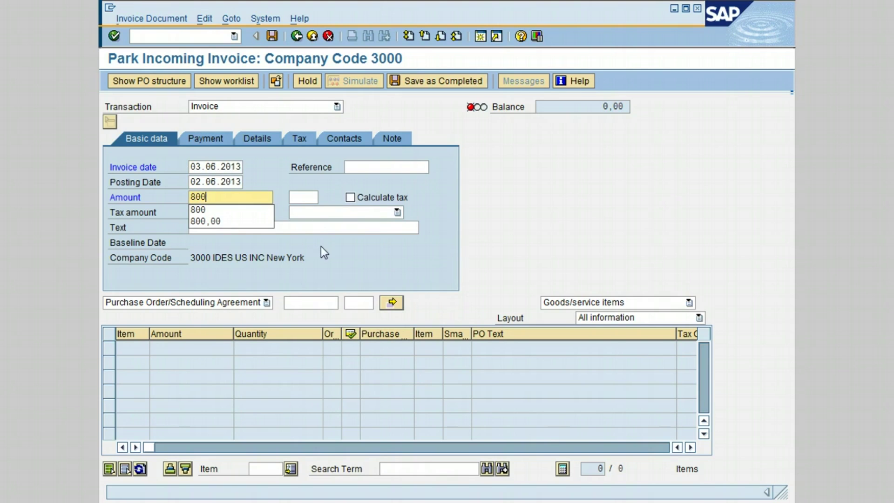
key("Return")
left_click(237, 213)
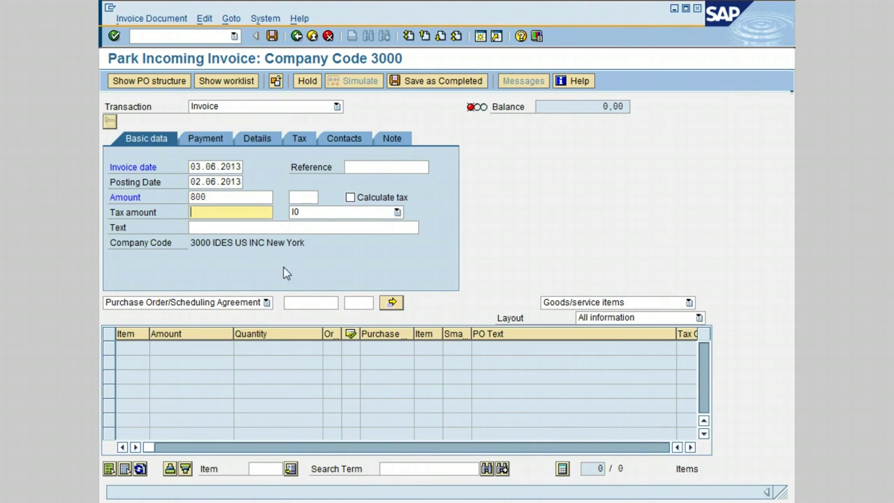
Assign the purchase order using the first suggested number beginning with 45, and load its item into the invoice.
left_click(301, 303)
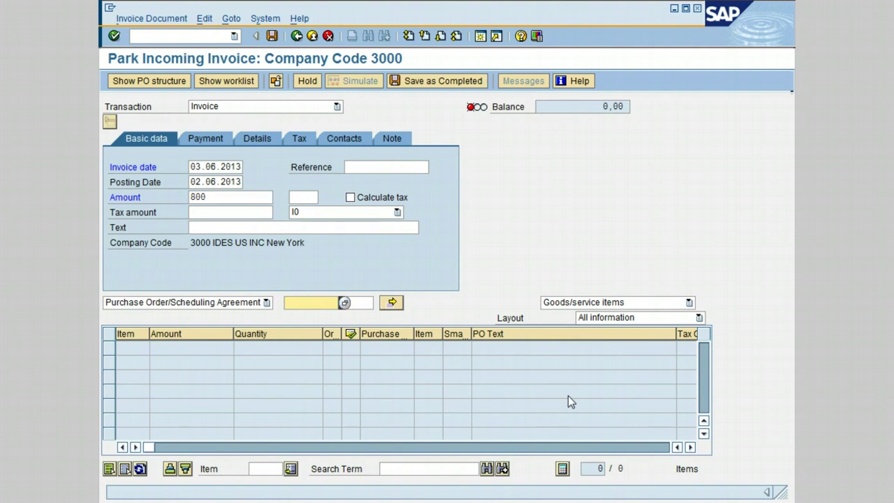
type("45")
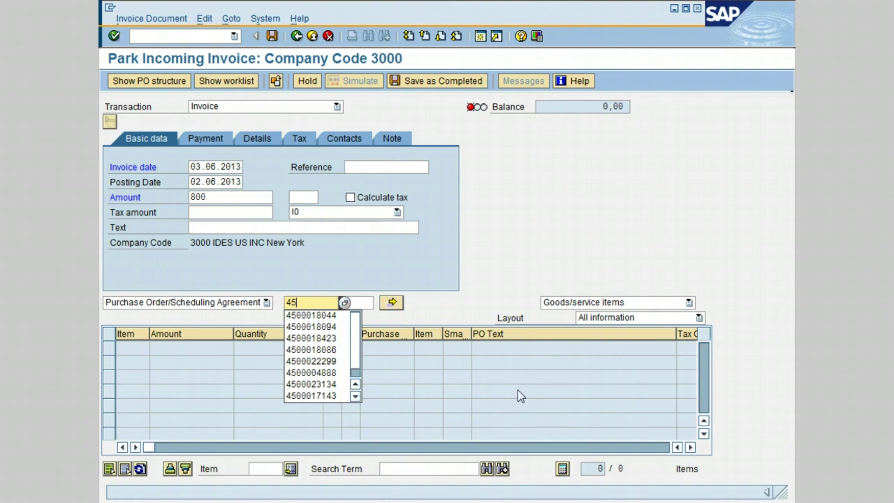
left_click(333, 317)
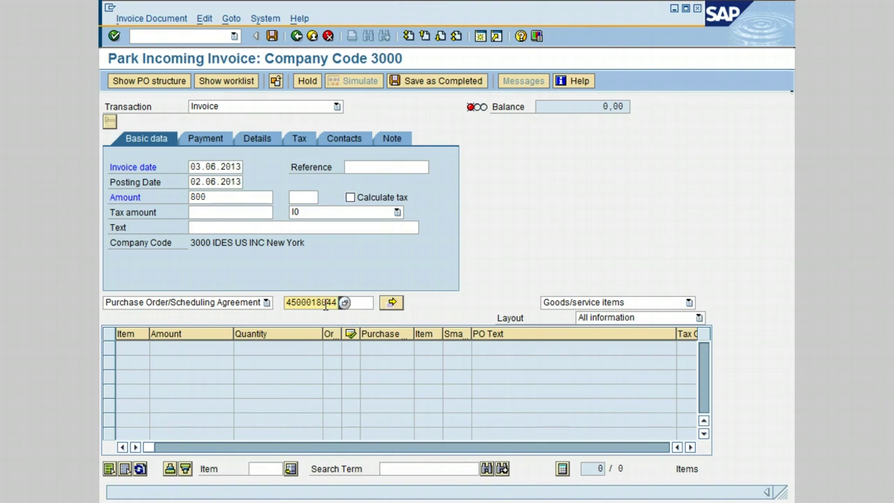
key("Return")
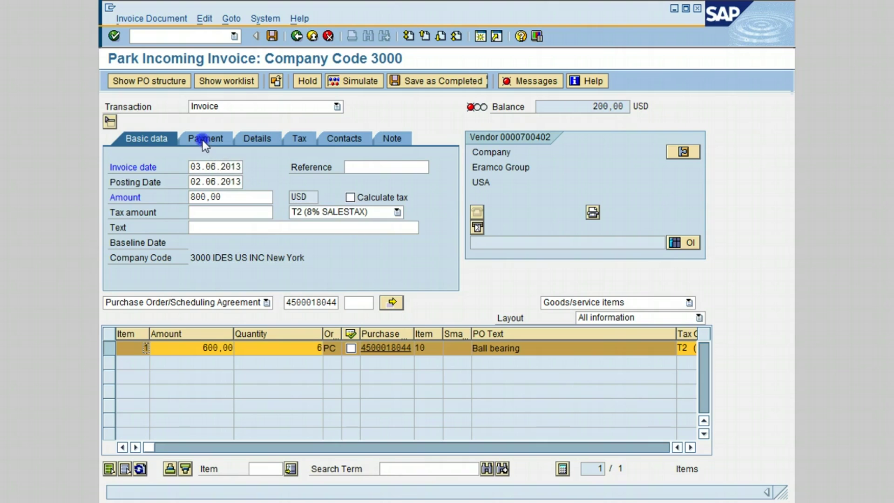
Set the payment baseline date to 02.06.2013 from the calendar and confirm it.
left_click(202, 140)
left_click(190, 166)
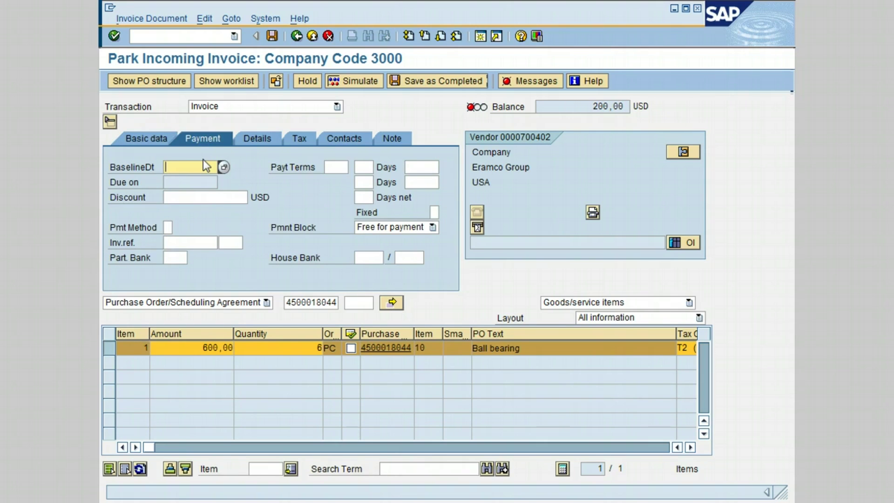
left_click(224, 169)
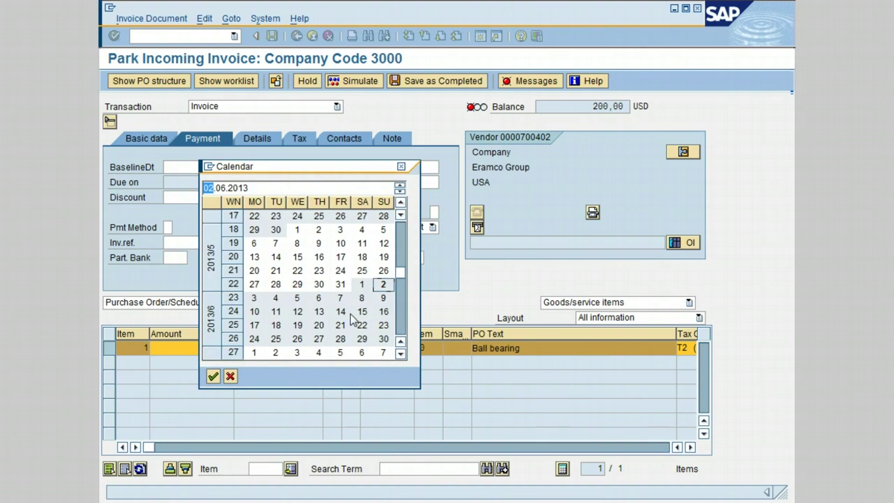
double_click(383, 284)
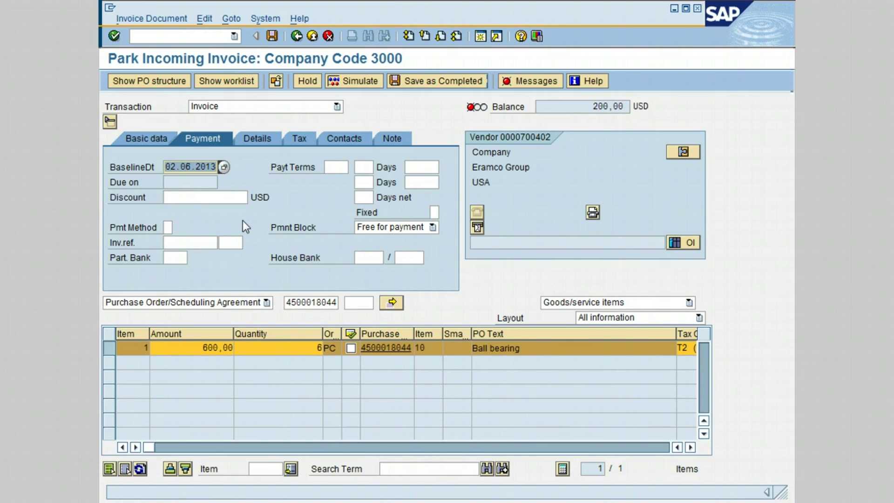
key("Return")
Set the payment terms to NT30 and confirm the payment data.
left_click(334, 167)
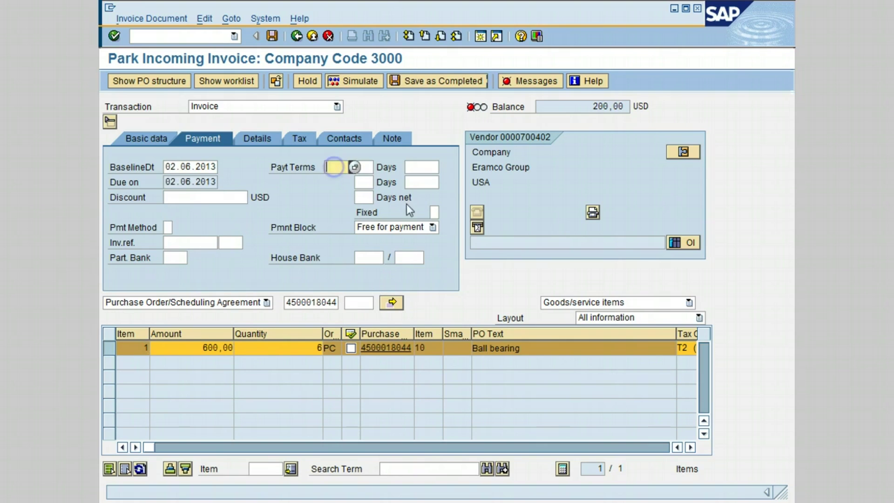
type("n")
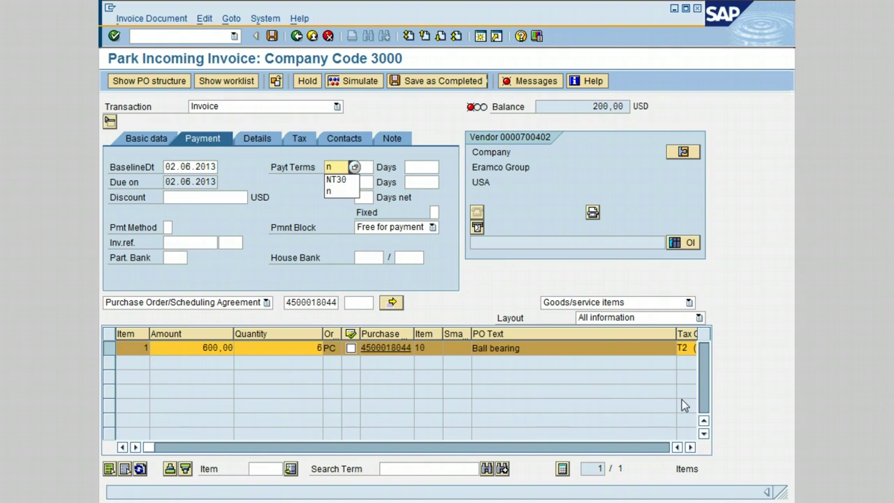
left_click(349, 179)
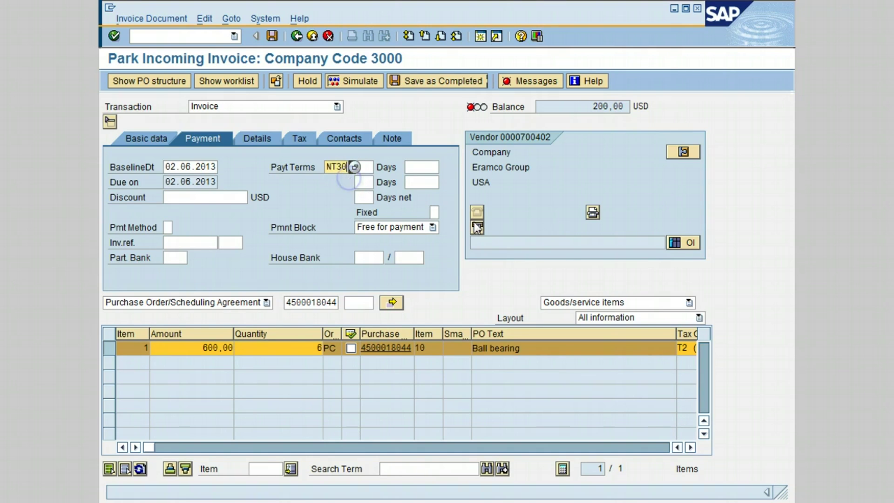
key("Return")
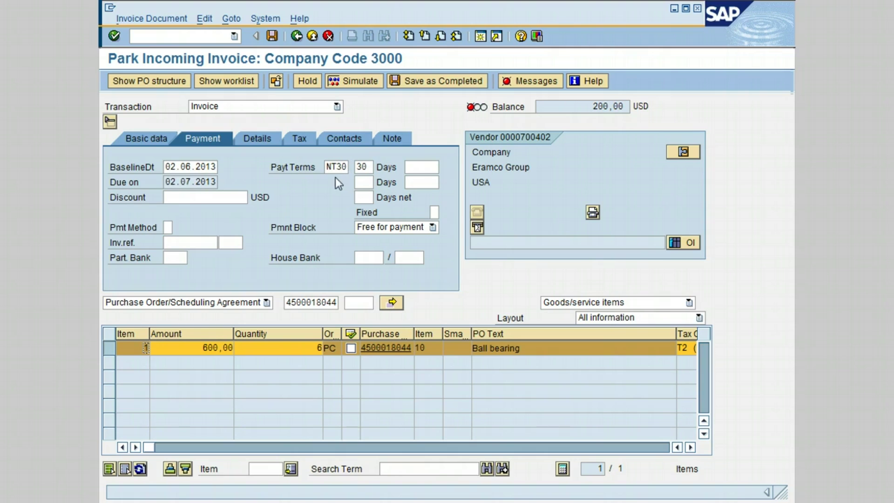
Examine the available payment block options without choosing a different one.
left_click(358, 228)
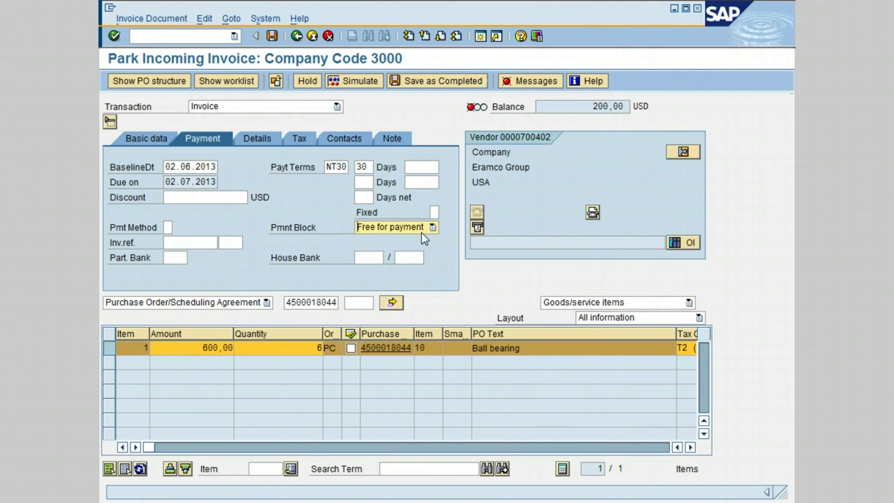
left_click(433, 227)
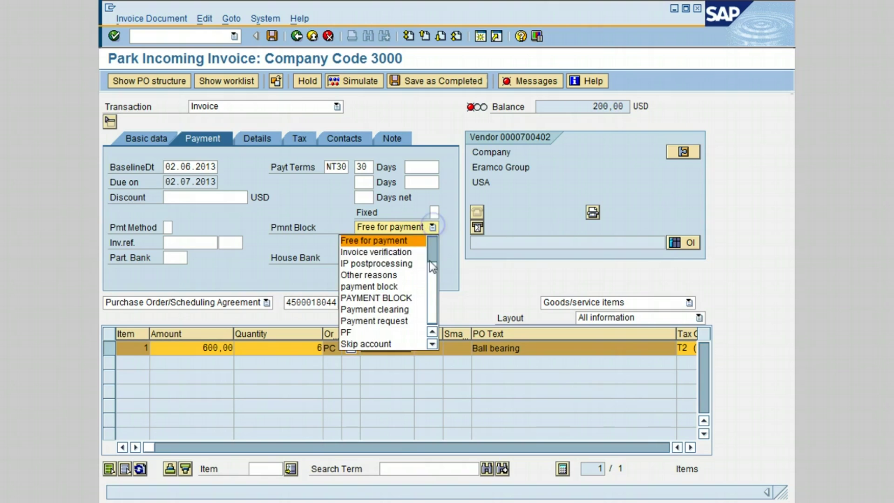
left_click(434, 240)
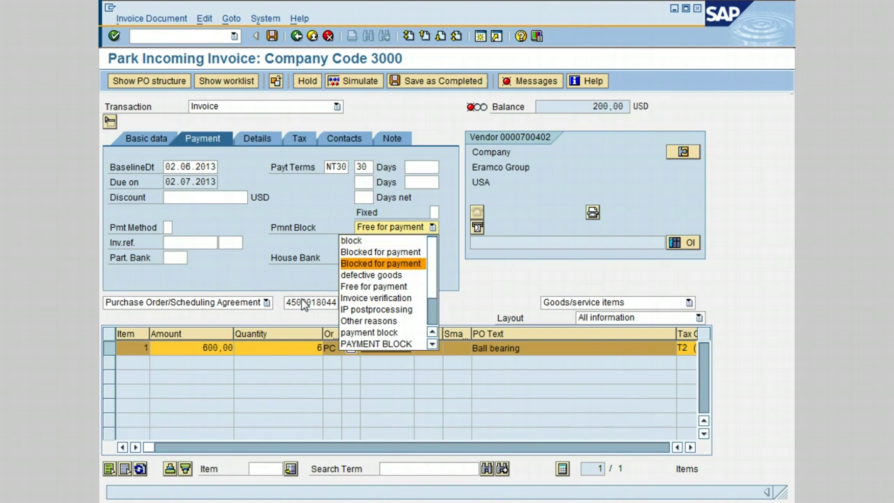
key("o")
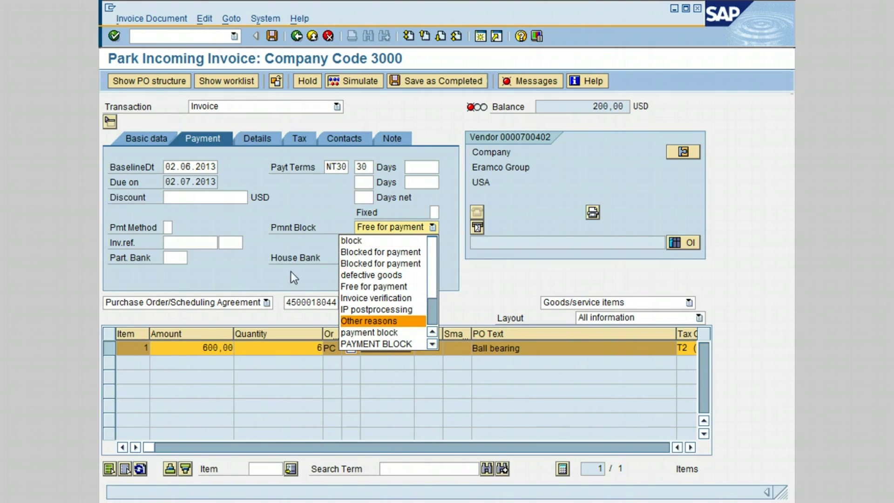
key("Escape")
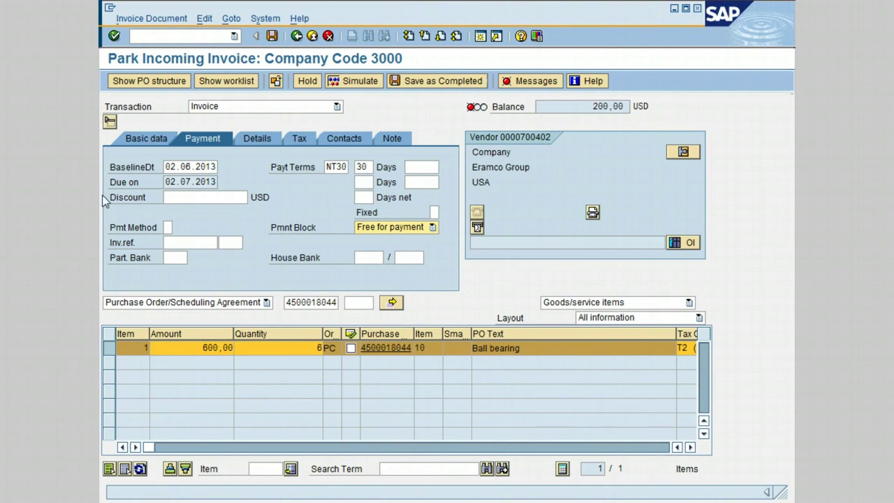
Return to the invoice's basic data and save the invoice as a parked document.
left_click(140, 141)
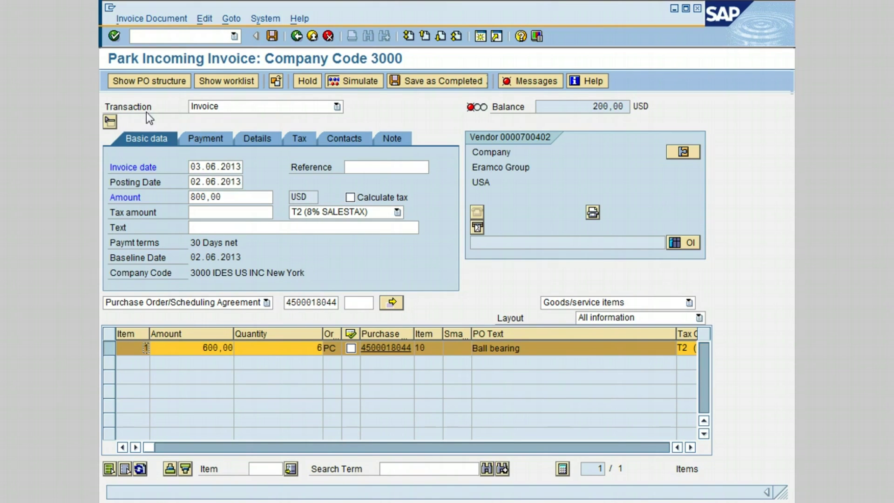
left_click(137, 19)
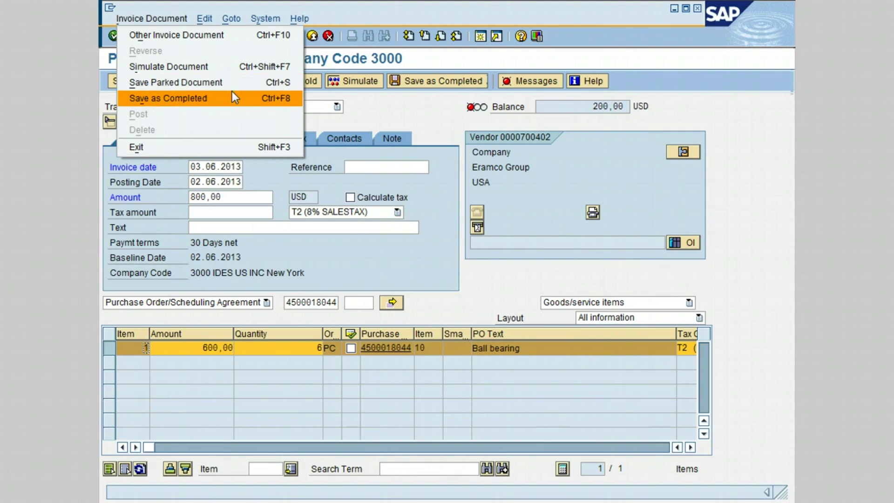
left_click(218, 85)
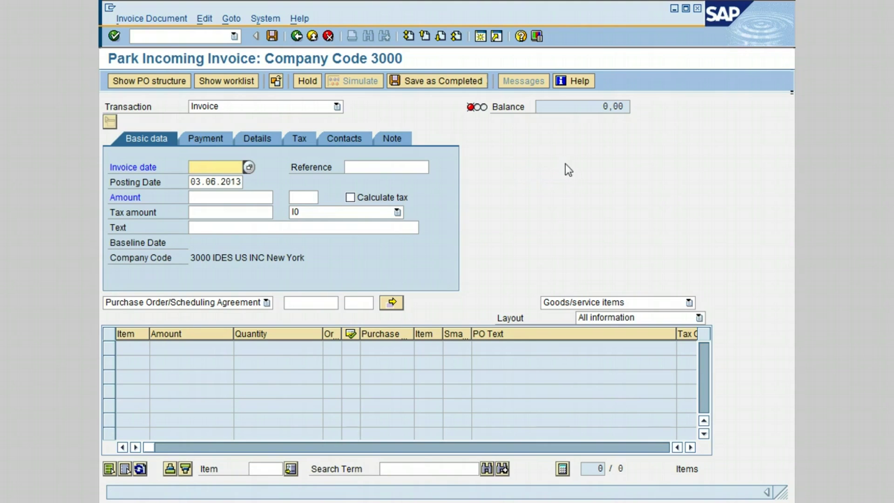
Show the worklist, open the last parked document for changing, and hide its purchase order structure.
left_click(217, 83)
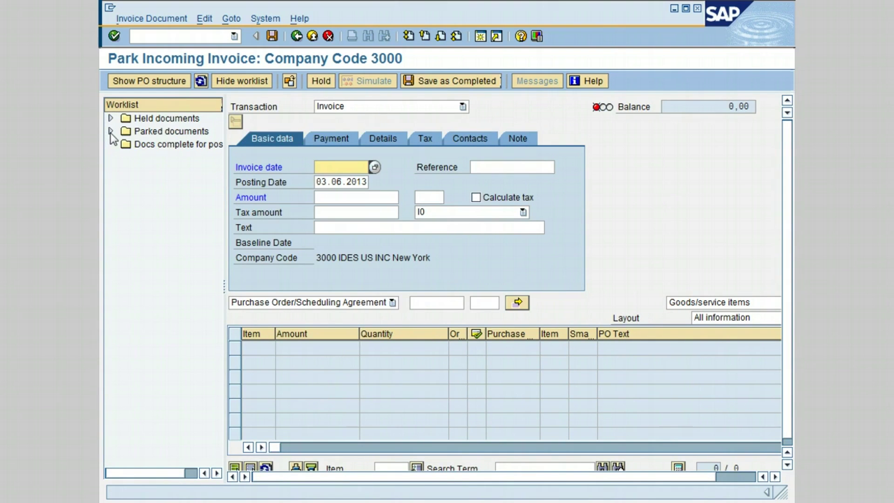
left_click(111, 131)
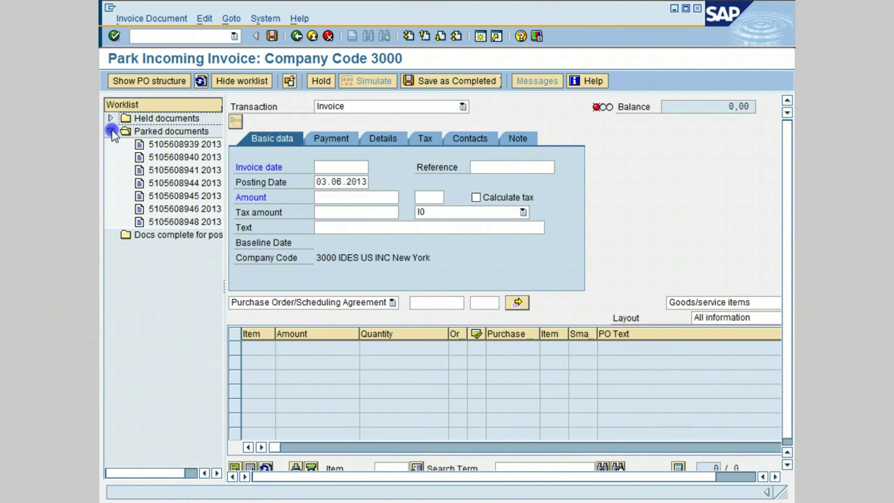
double_click(170, 222)
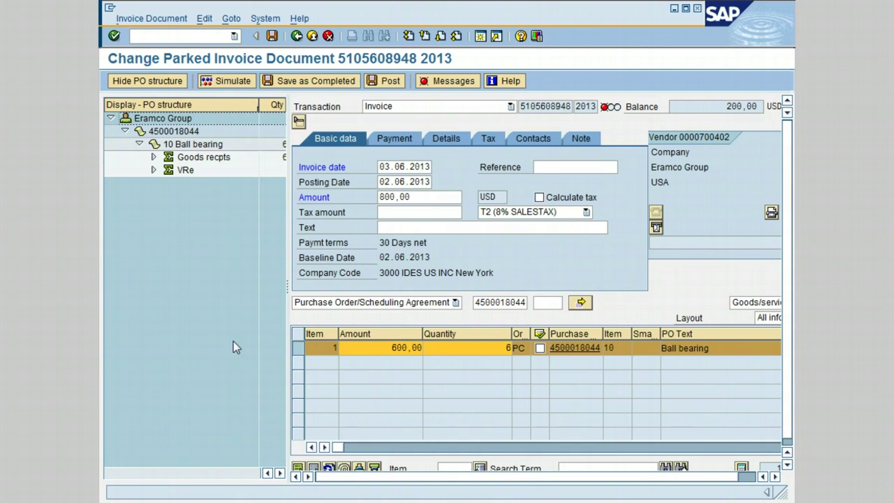
left_click(142, 80)
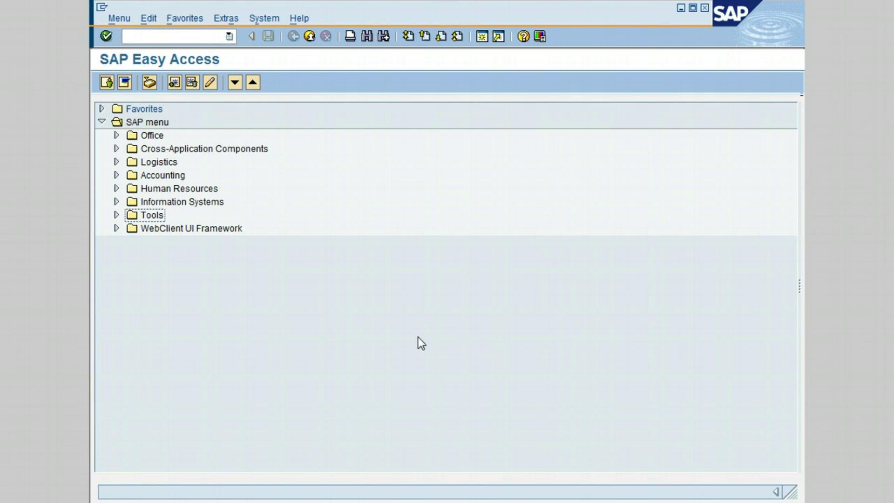
Start MRBR - Release Blocked Invoices from the further processing functions of Logistics Invoice Verification.
left_click(116, 162)
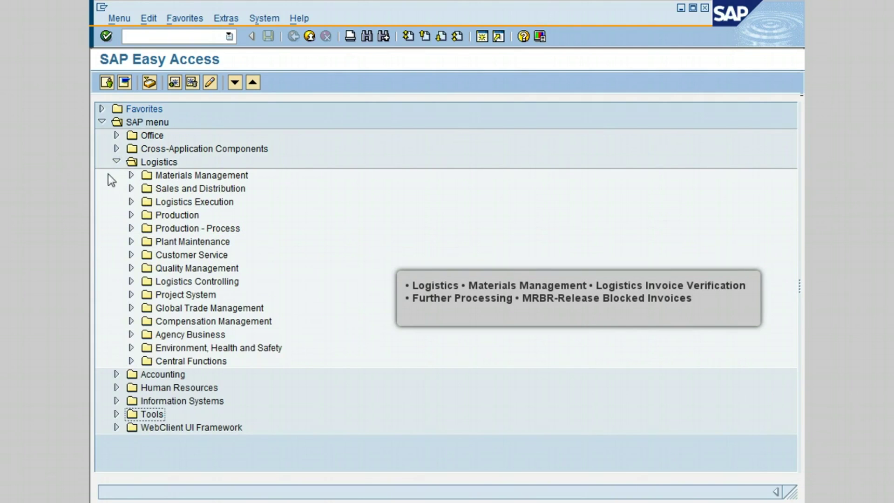
left_click(132, 176)
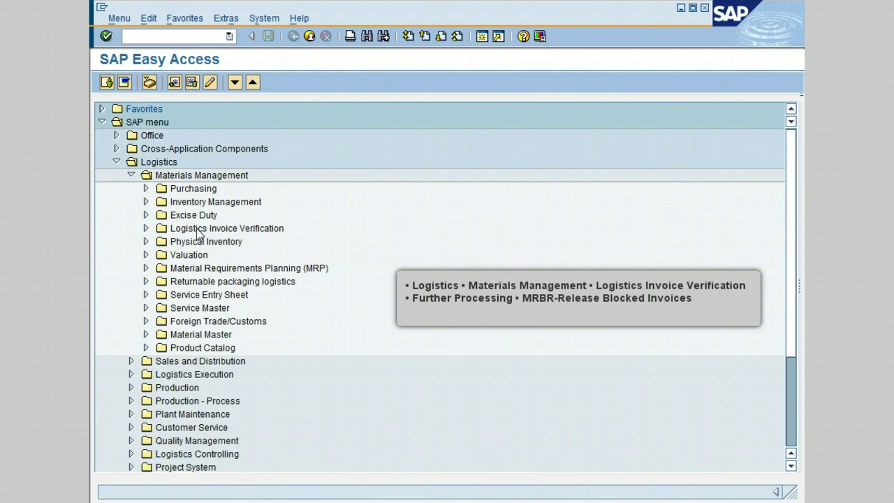
left_click(145, 228)
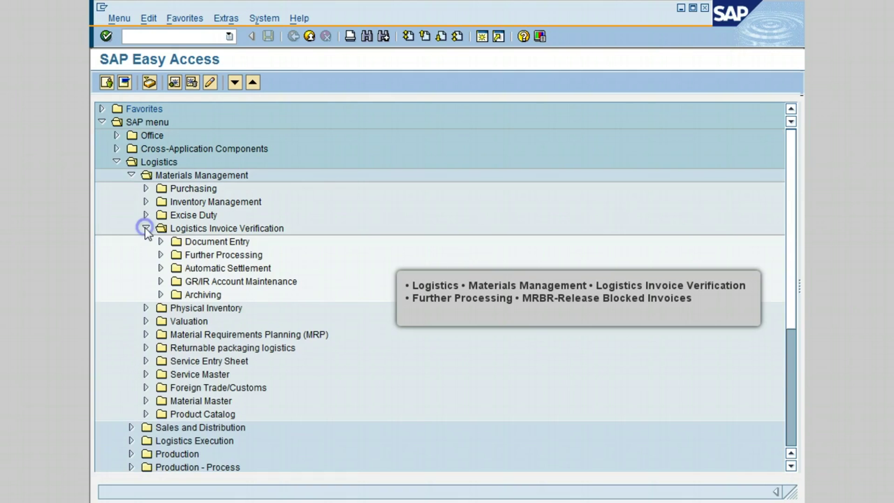
left_click(161, 255)
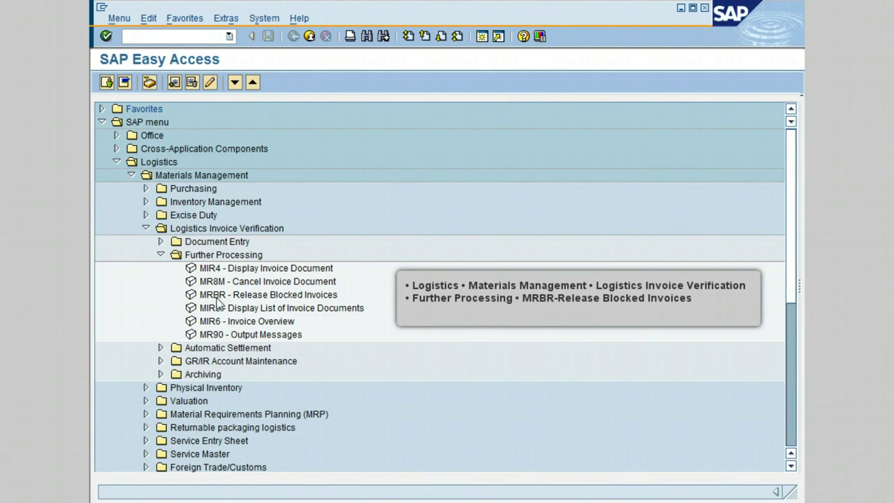
double_click(269, 294)
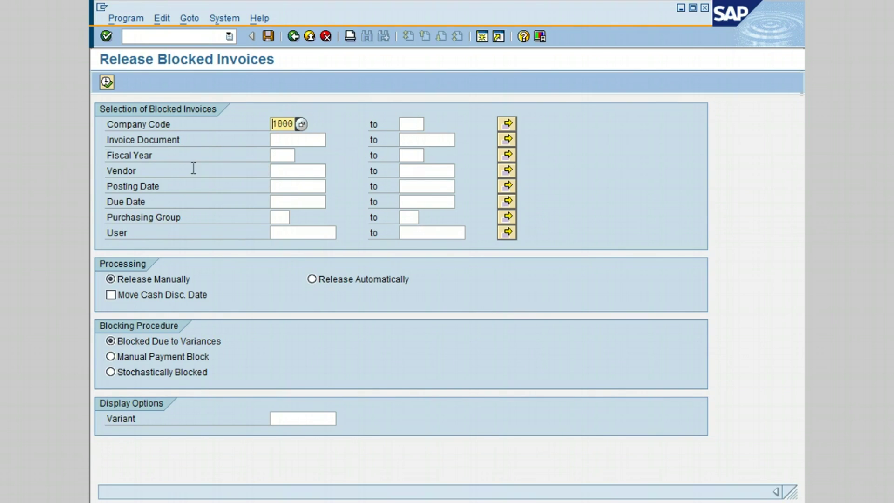
Restrict the blocked invoice selection to fiscal year 2011, leaving the invoice document blank.
left_click(281, 155)
type("2011")
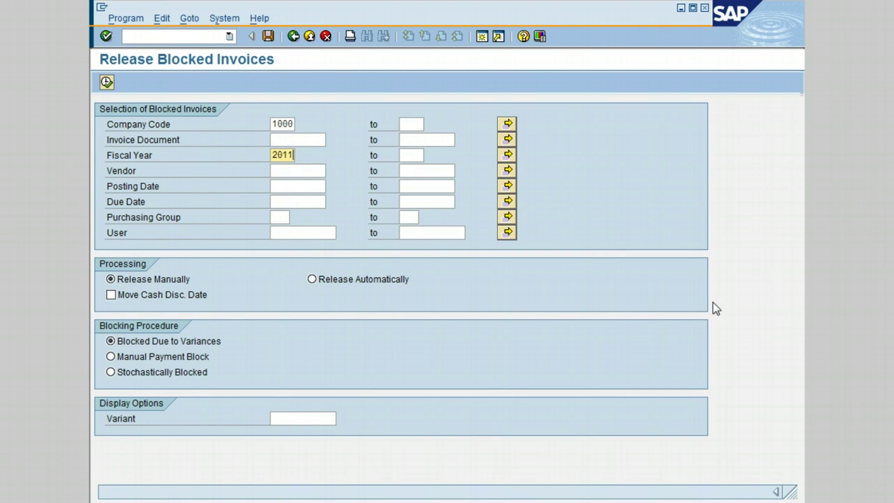
left_click(304, 139)
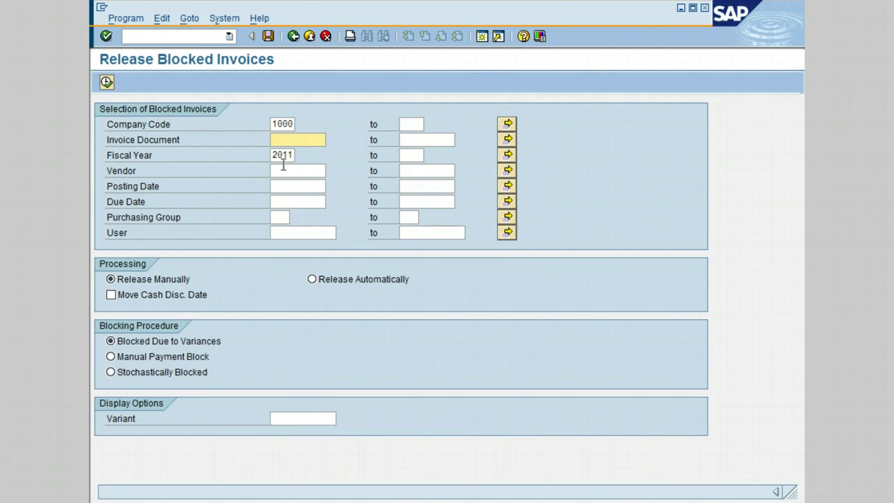
left_click(303, 140)
Try automatic release and the stochastic block, restoring manual release and the block due to variances.
left_click(311, 278)
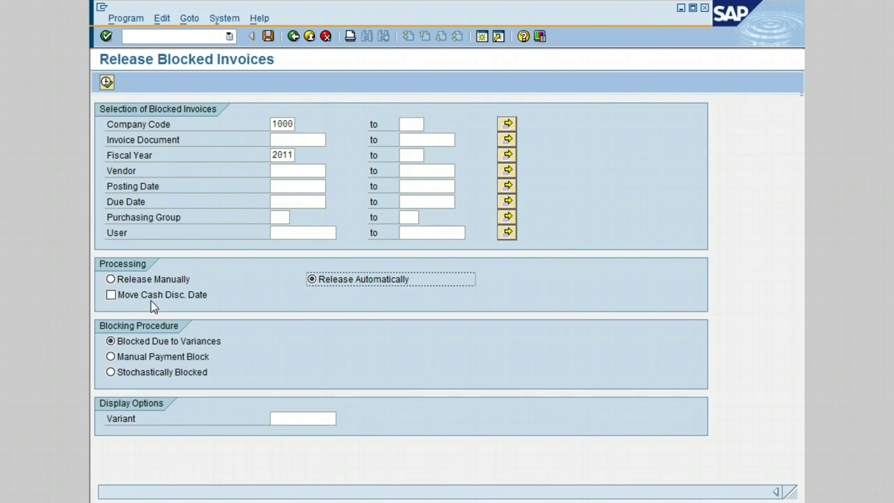
left_click(115, 281)
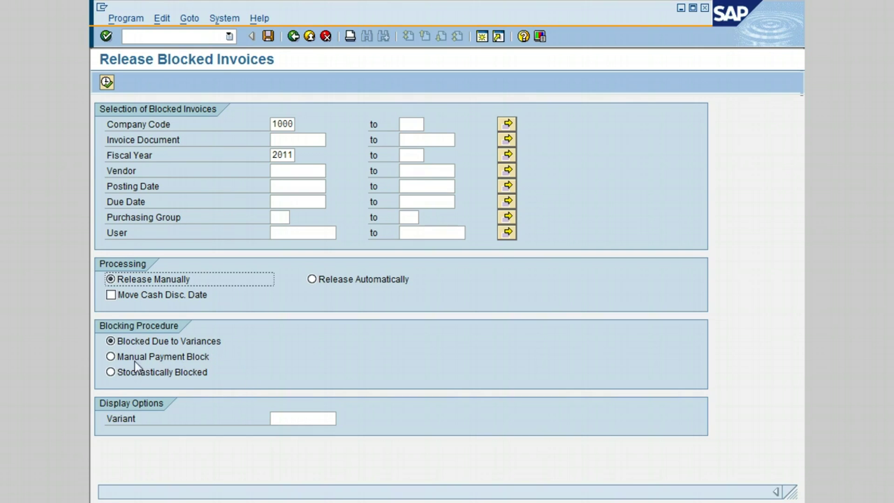
left_click(107, 375)
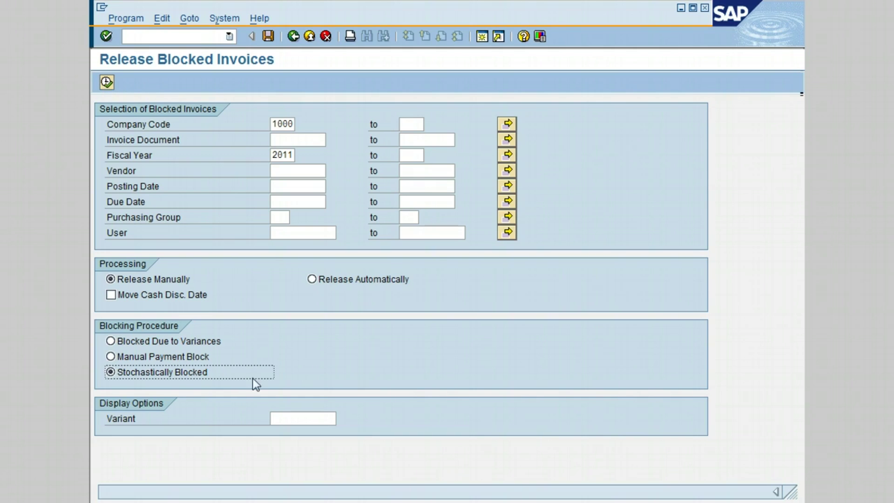
left_click(112, 340)
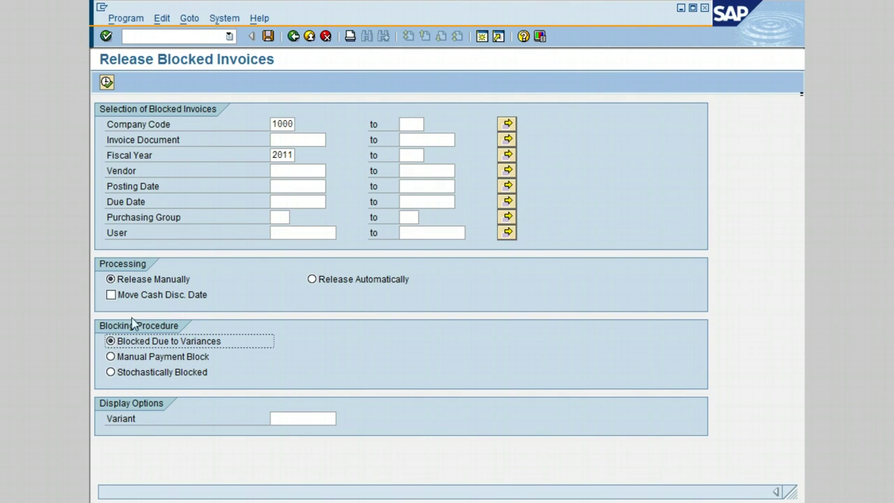
Run the blocked invoice selection, view the purchase order of the first listed invoice, and return to the list.
left_click(107, 83)
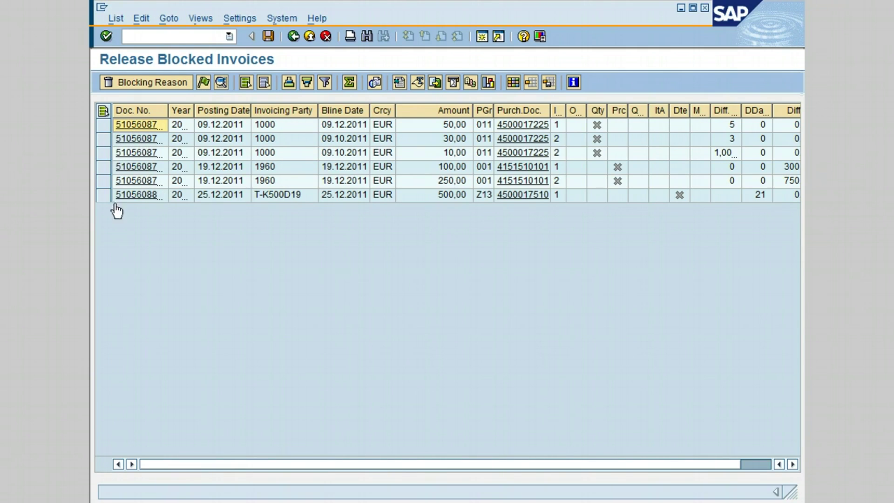
key("Tab")
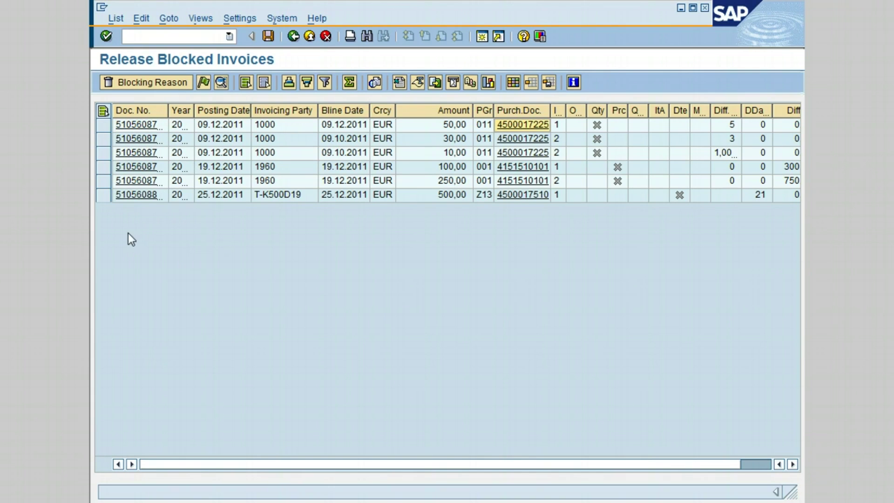
left_click(513, 124)
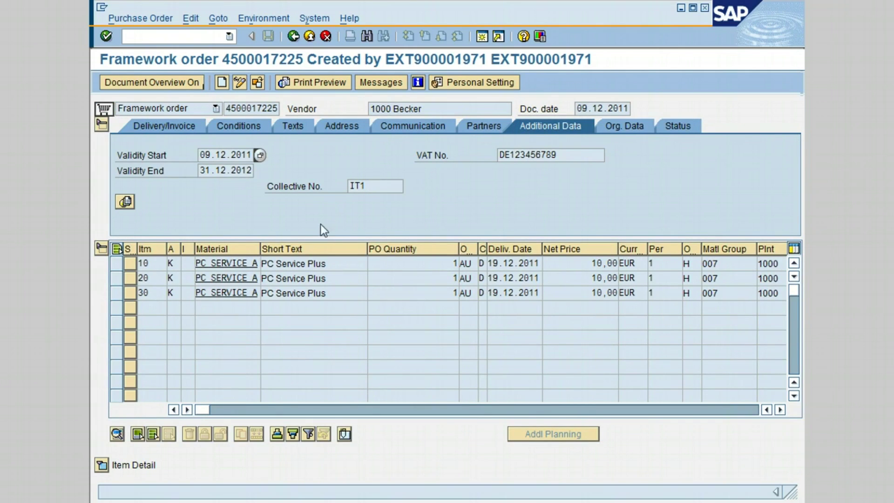
left_click(293, 36)
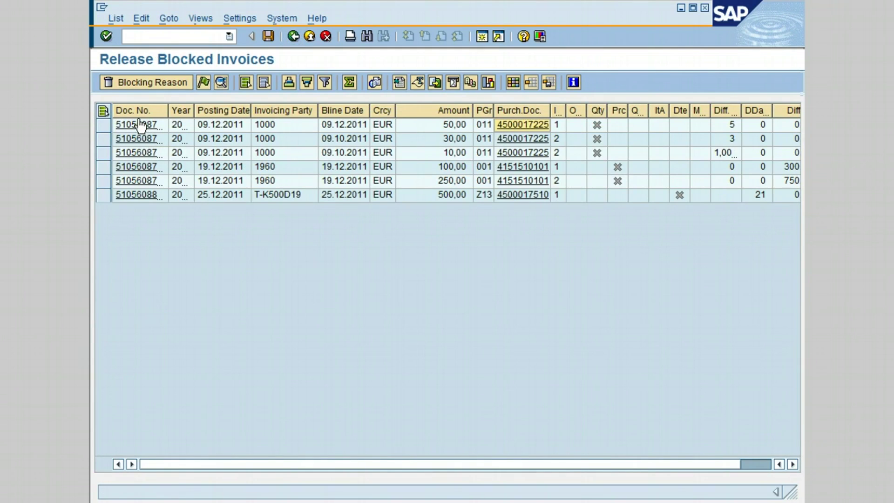
Display the invoice document of the first blocked line and return to the list.
left_click(136, 115)
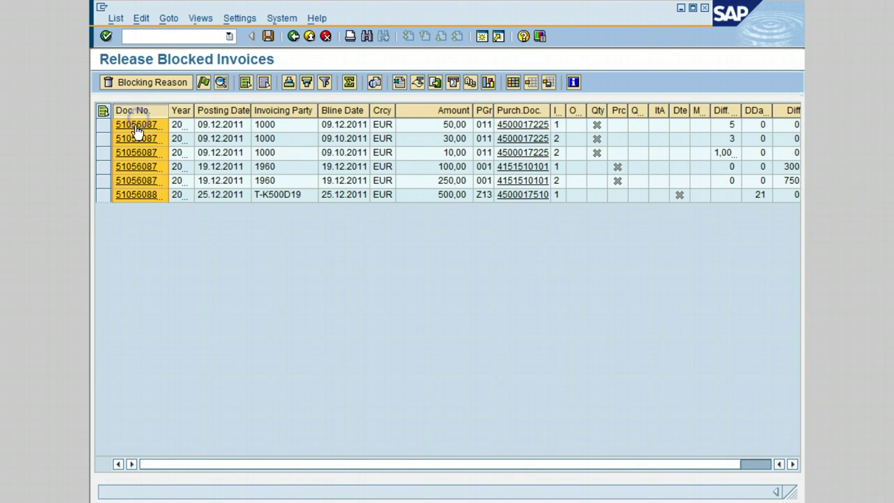
left_click(135, 125)
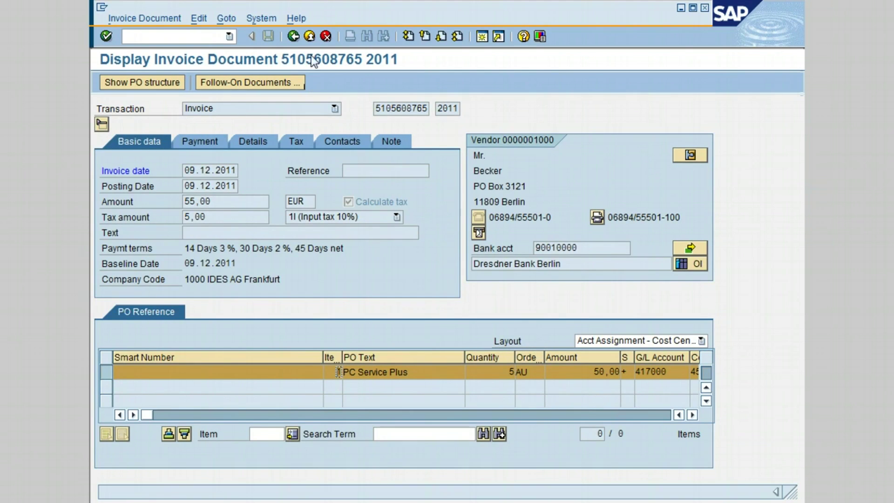
left_click(293, 37)
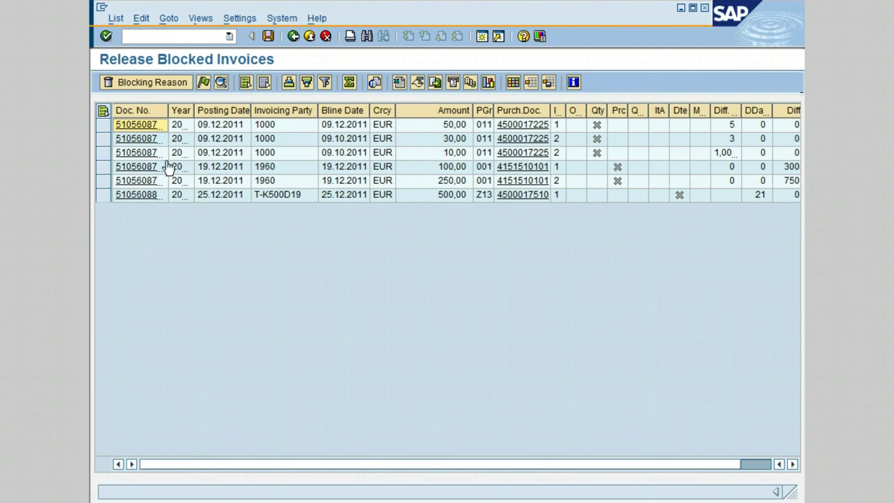
Try to release the third blocked invoice line, for 10,00 EUR, by saving it, and leave the list.
left_click(102, 153)
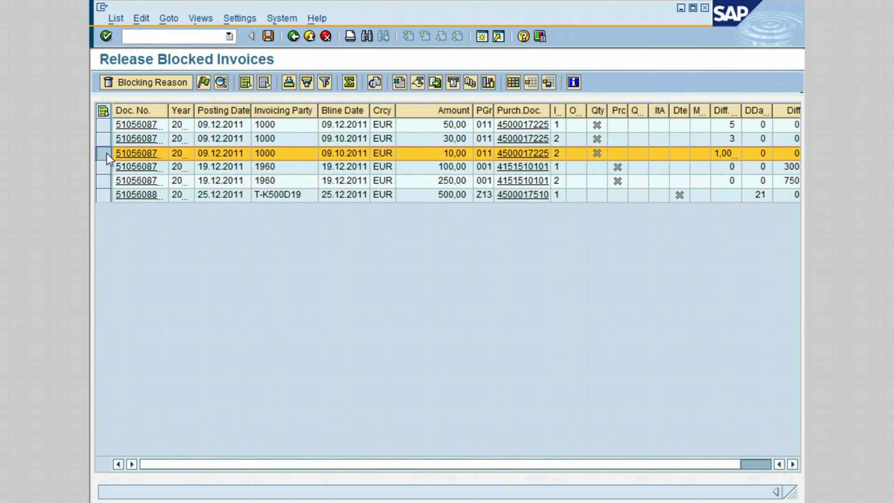
left_click(269, 36)
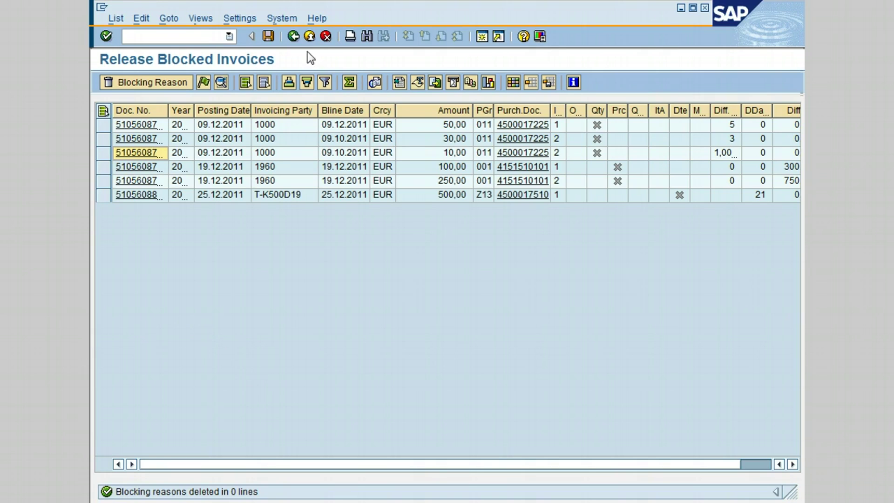
left_click(293, 37)
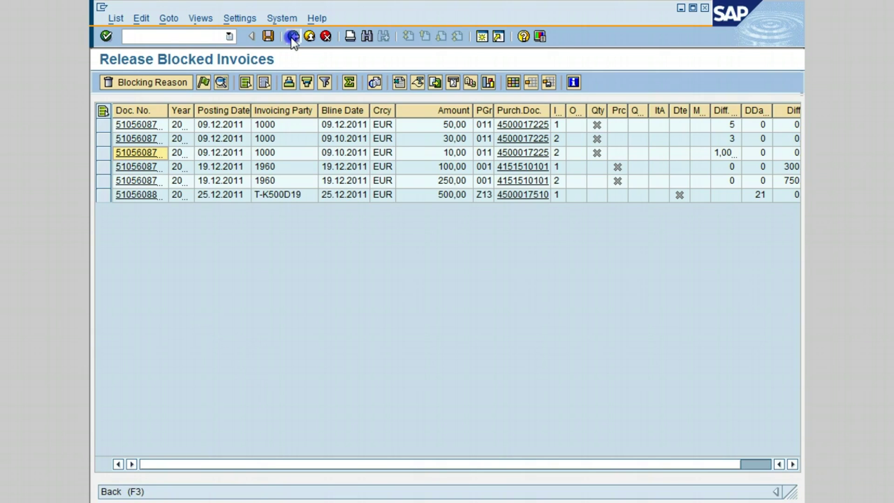